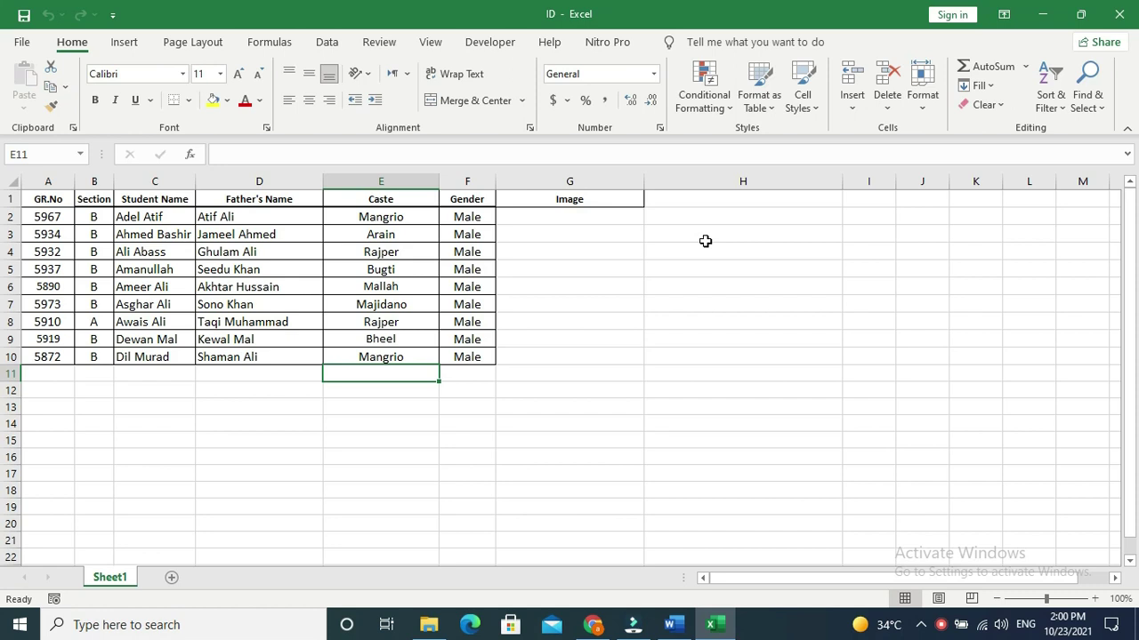
- Insert a hyperlink in cell G2 to the picture 1.jpg on the Desktop and fit column G to its contents
click(174, 214)
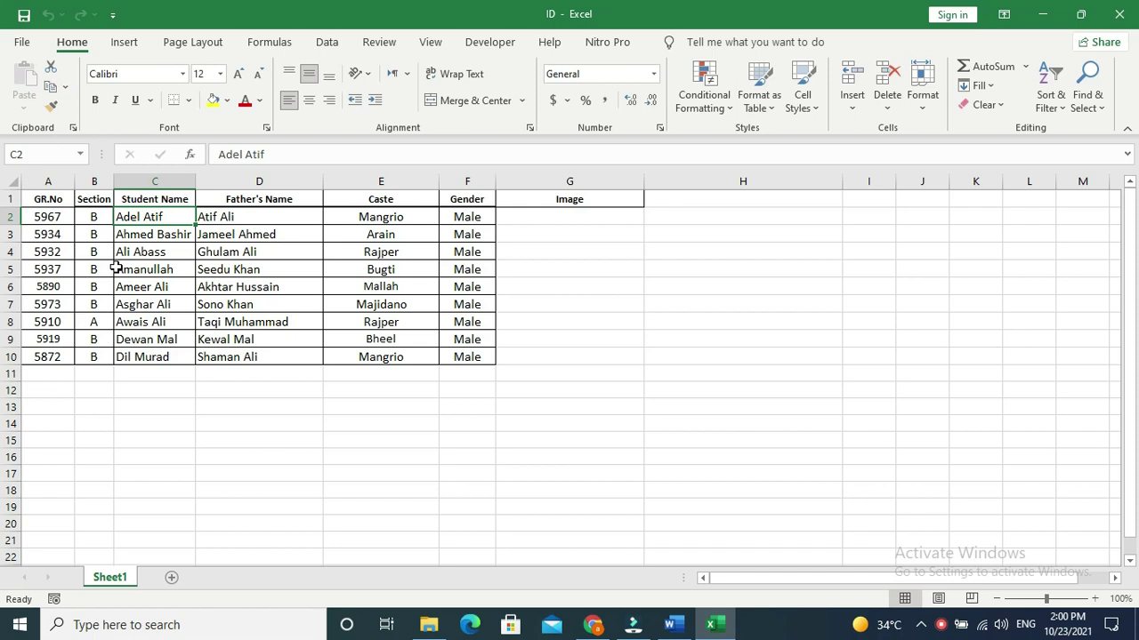
click(582, 222)
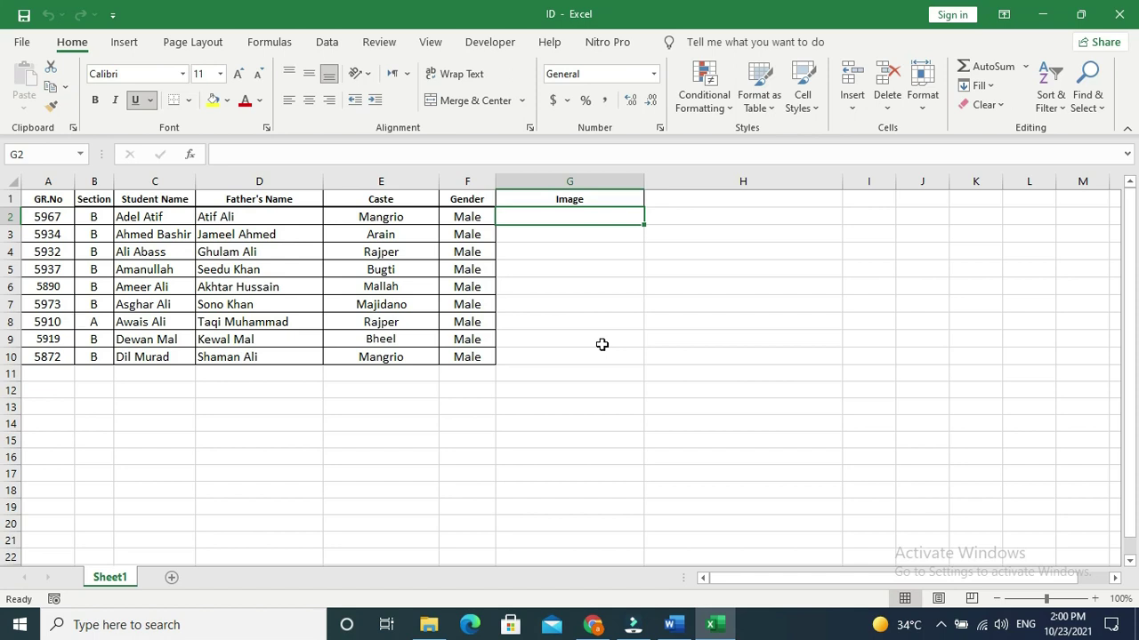
key(ctrl+k)
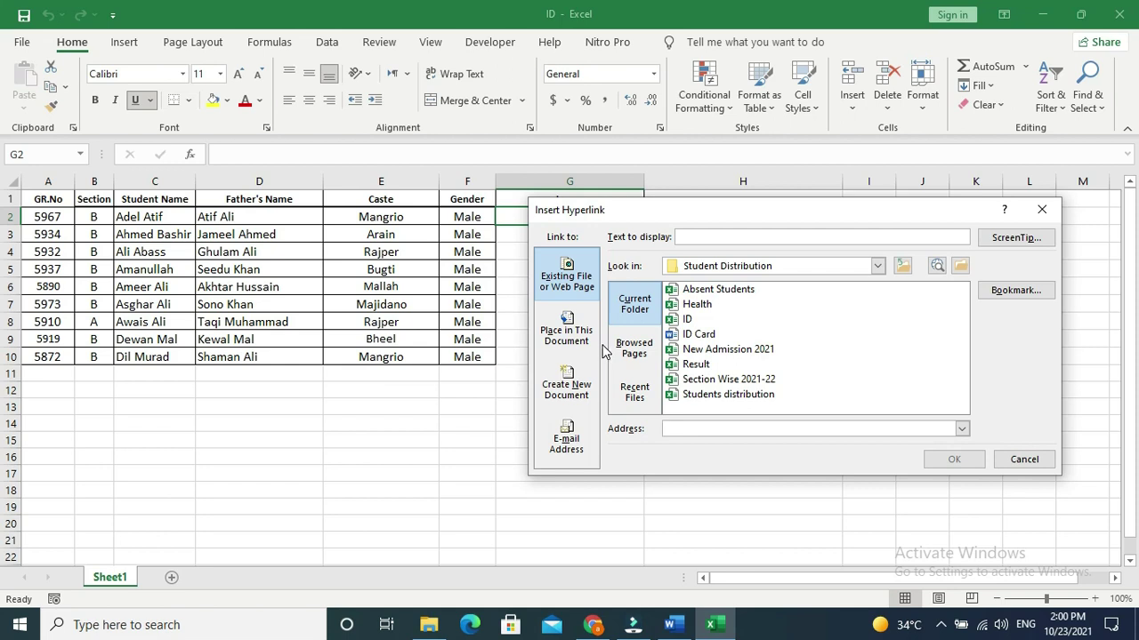
click(877, 266)
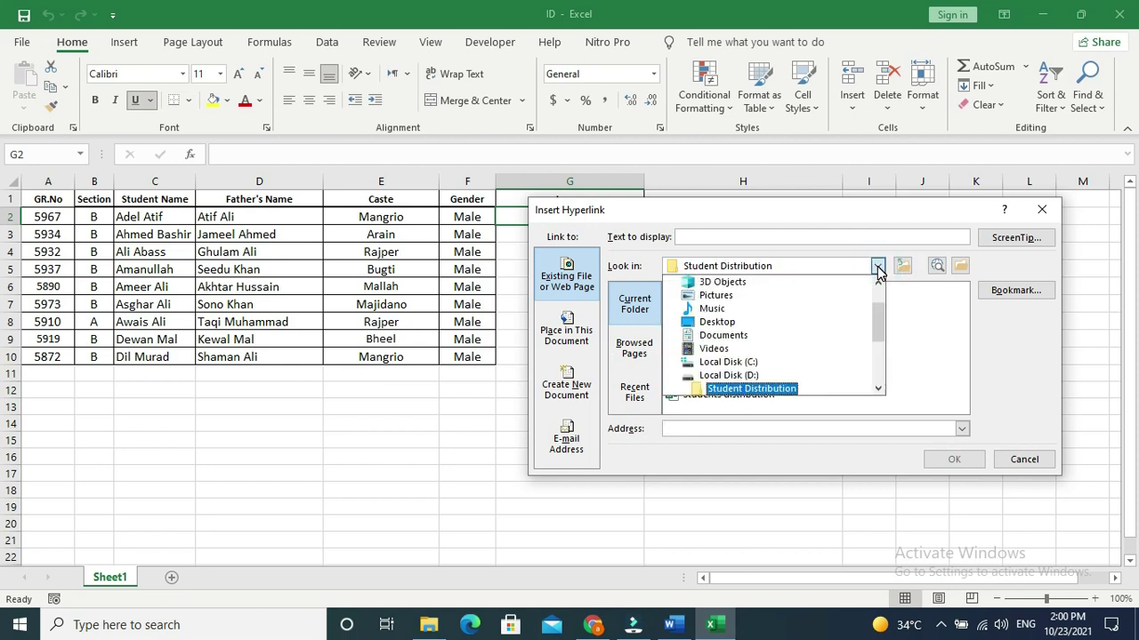
click(753, 322)
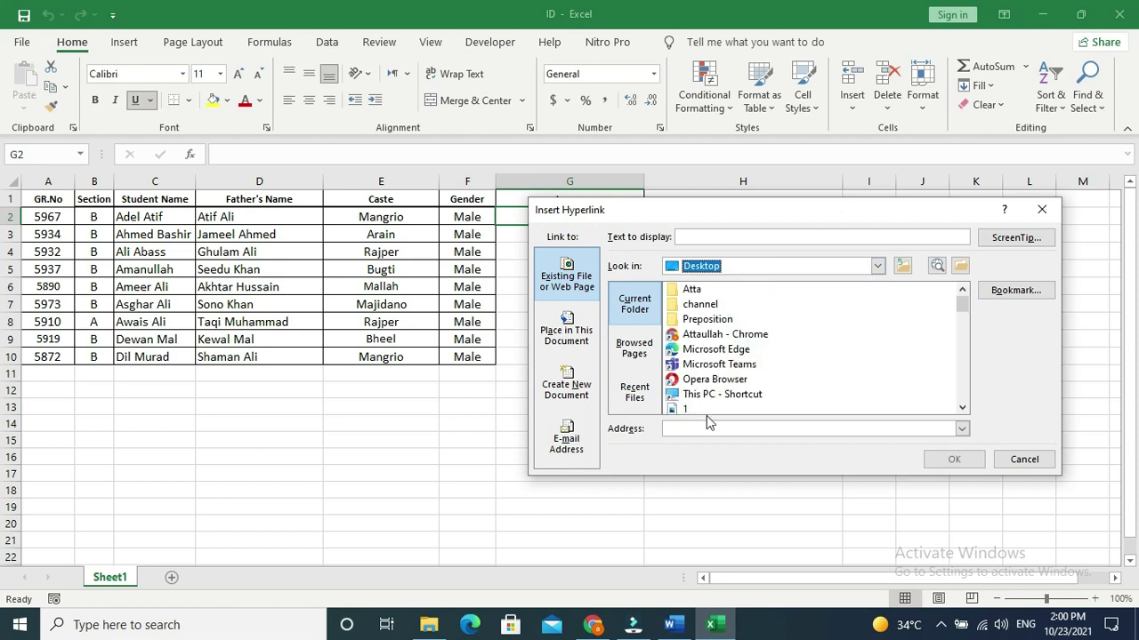
click(679, 410)
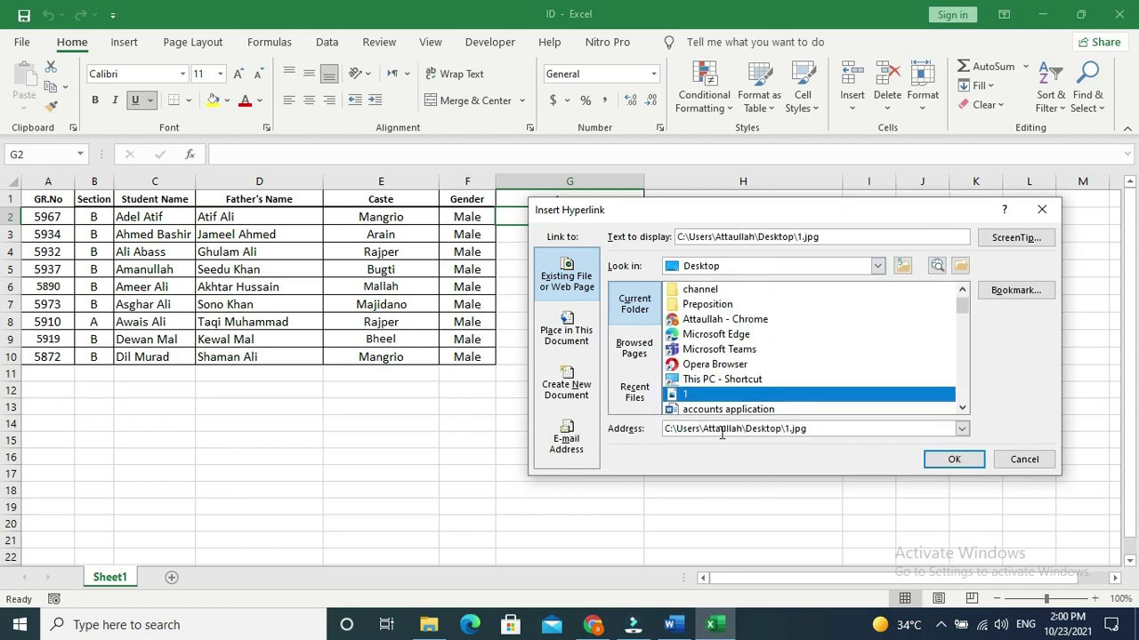
click(944, 461)
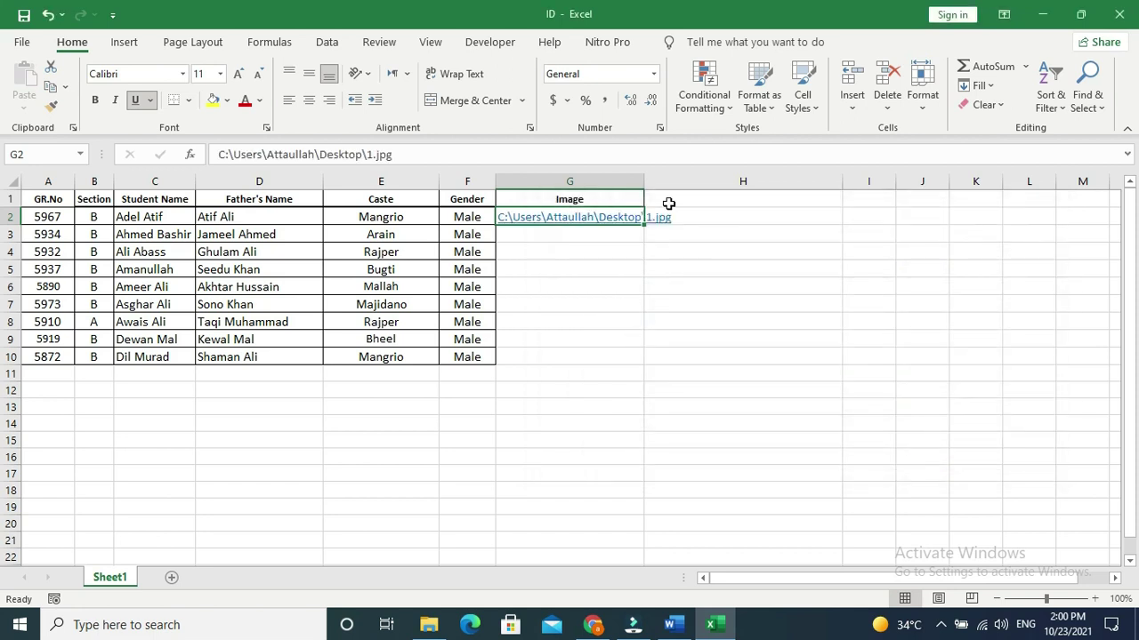
double_click(644, 177)
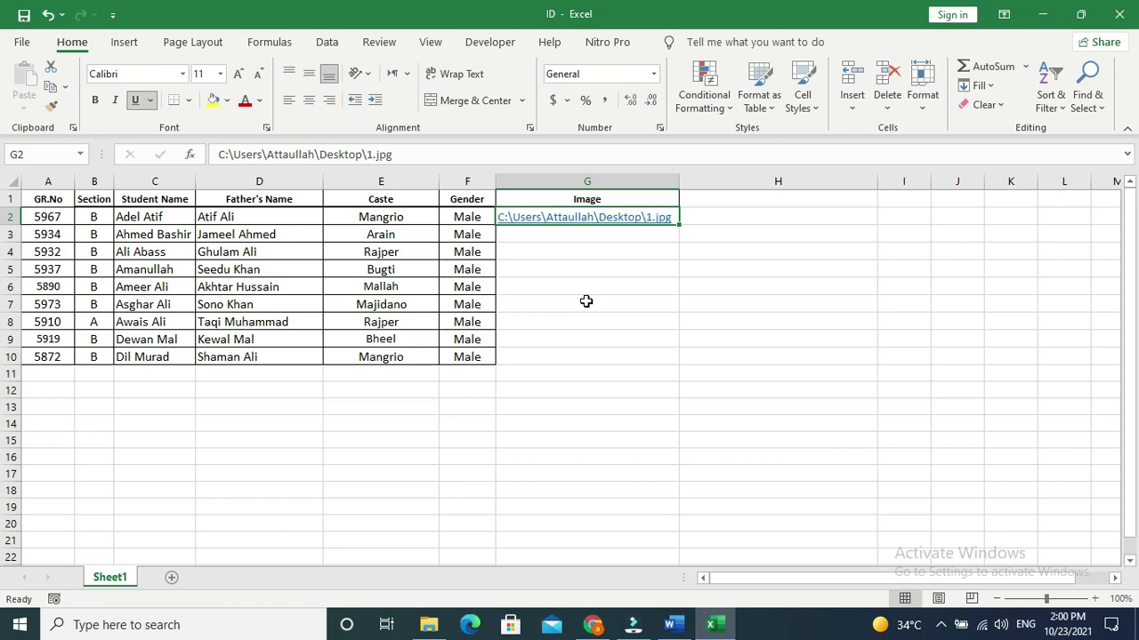
- Double every backslash in the image path in cell G2
click(364, 154)
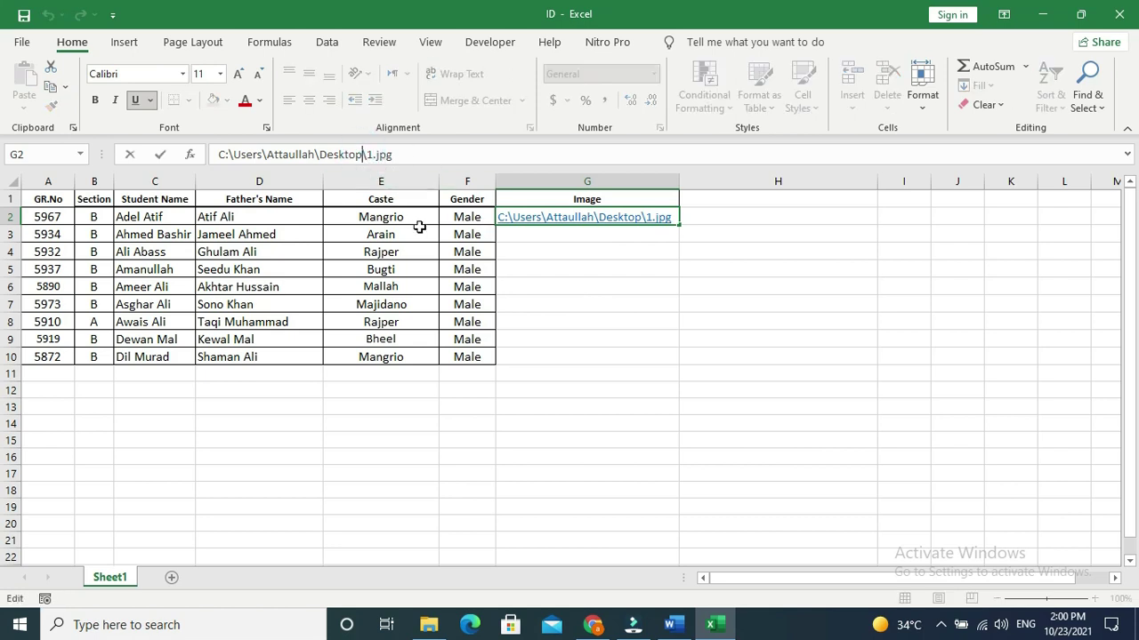
text(\)
key(Left)
key(Left)
text(\)
key(Left)
key(Left)
key(Left)
key(Left)
key(Left)
key(Left)
key(Left)
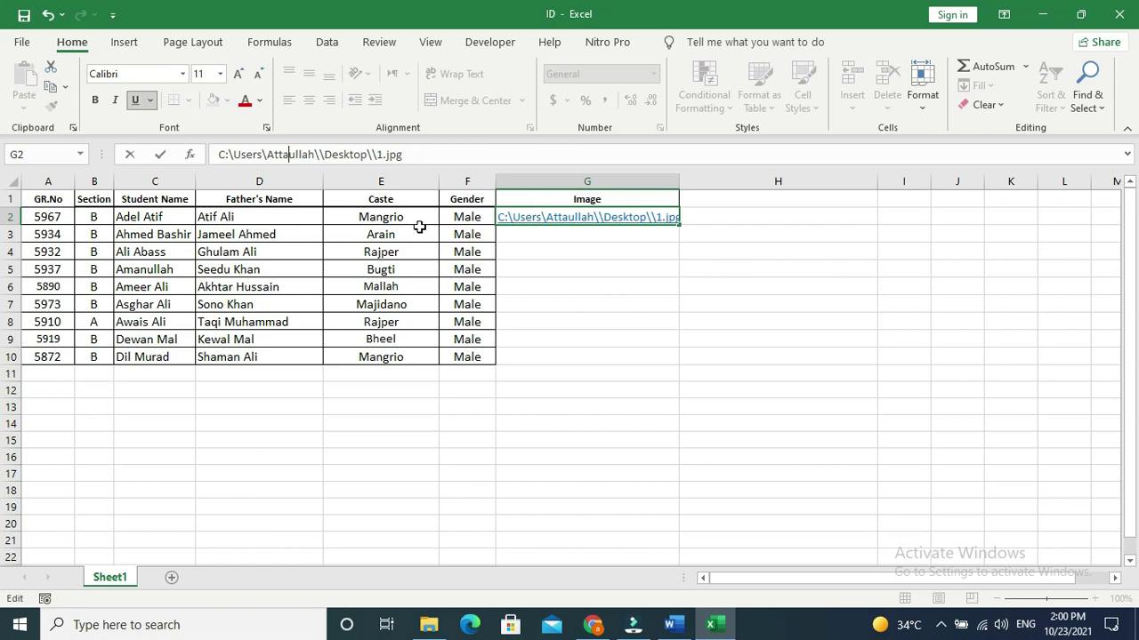
text(\)
key(Left)
key(Left)
key(Left)
key(Left)
key(Left)
key(Left)
key(Left)
text(\)
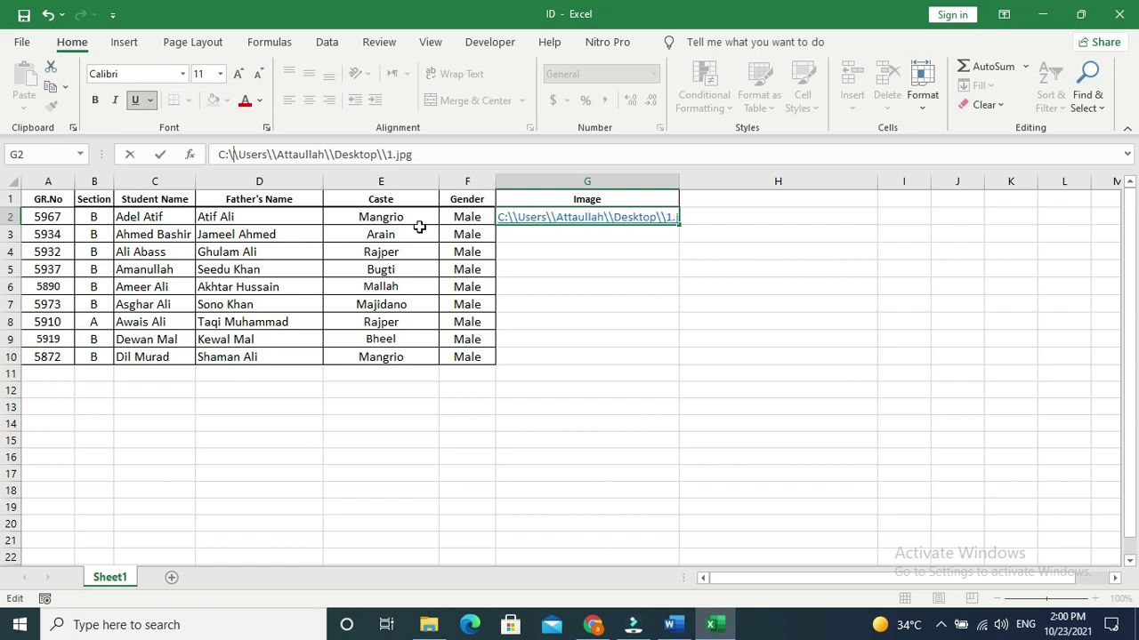
key(Return)
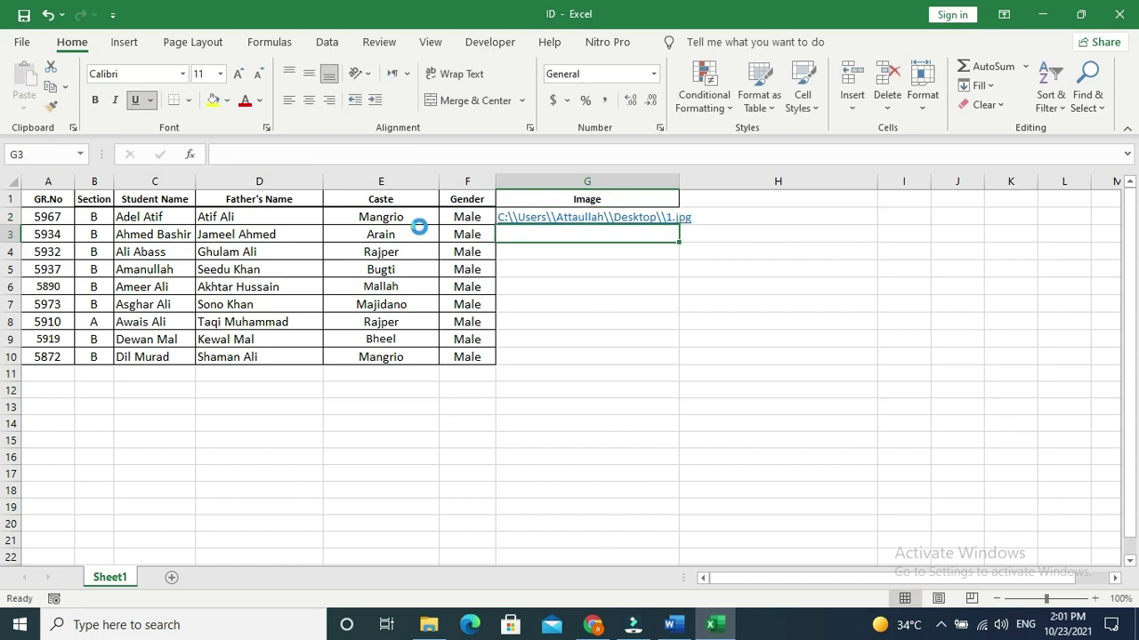
- Fill the image path from G2 down through cells G3 to G10
key(ctrl+d)
key(Return)
key(ctrl+d)
key(Return)
key(ctrl+d)
key(Return)
key(ctrl+d)
key(Return)
key(ctrl+d)
key(Return)
key(ctrl+d)
key(Return)
key(ctrl+d)
key(Return)
key(ctrl+d)
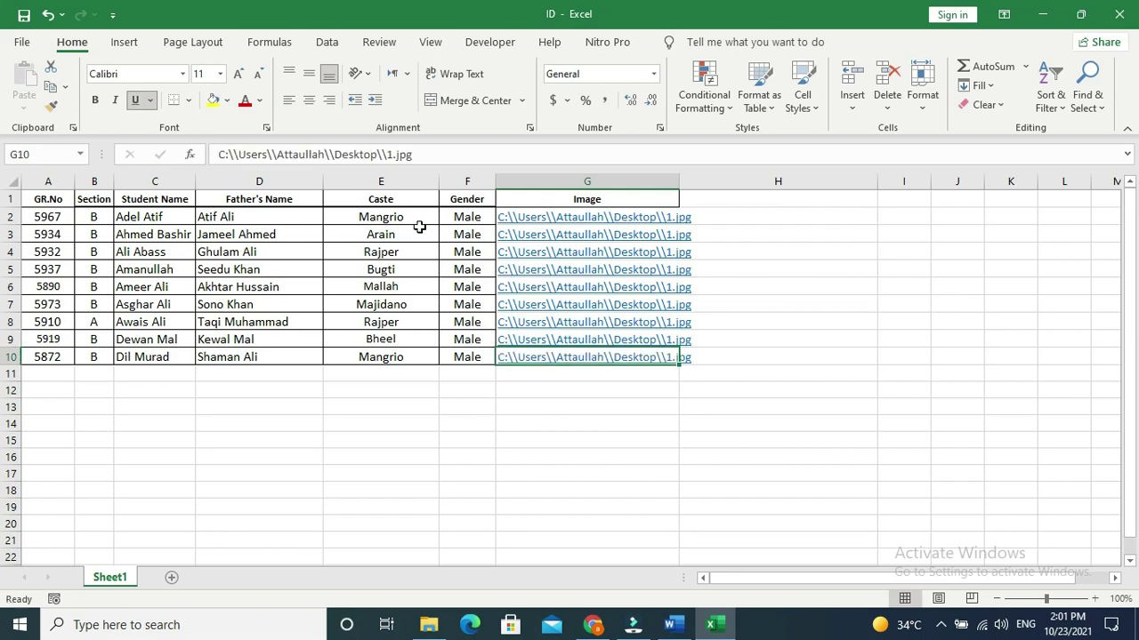
- Close the ID workbook, switch to the blank ID Card document in Word and check its page orientation
click(1119, 14)
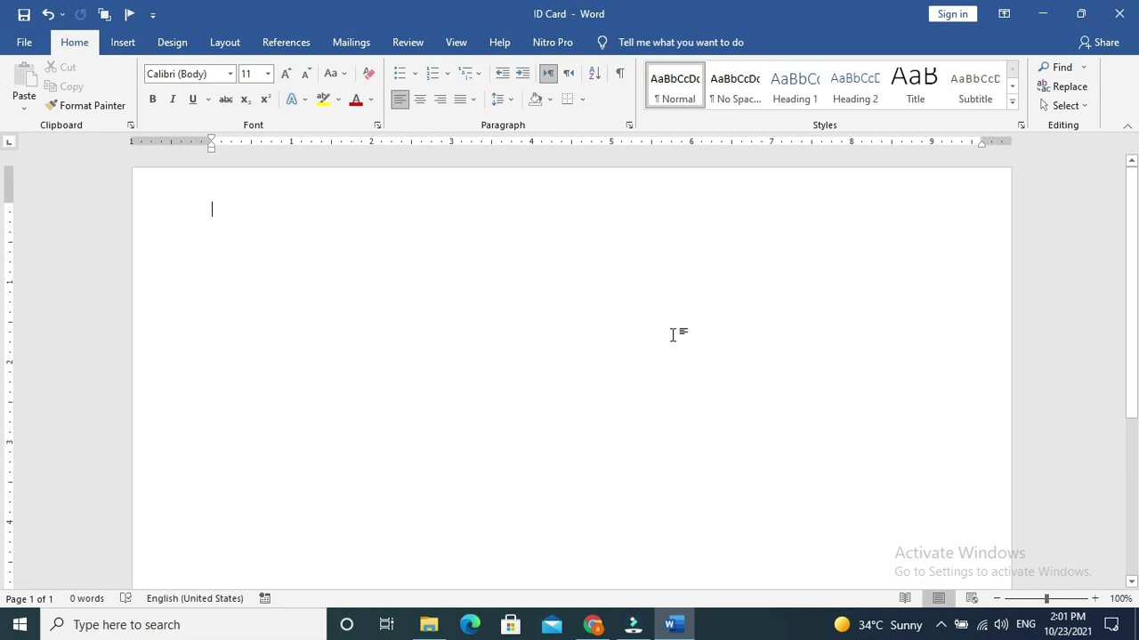
click(221, 211)
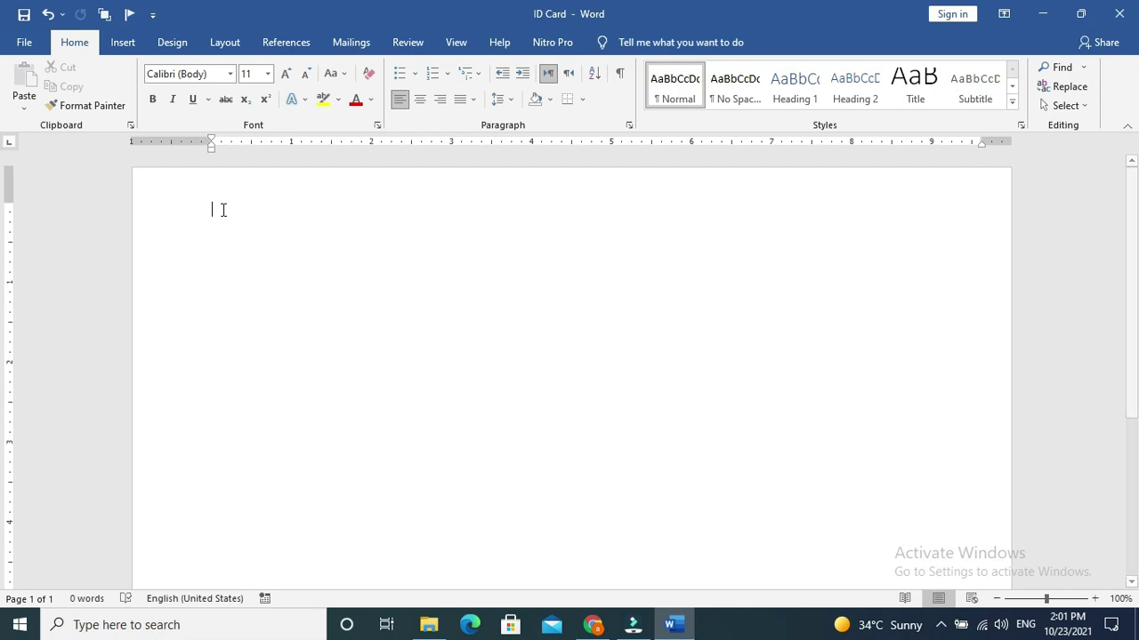
click(225, 44)
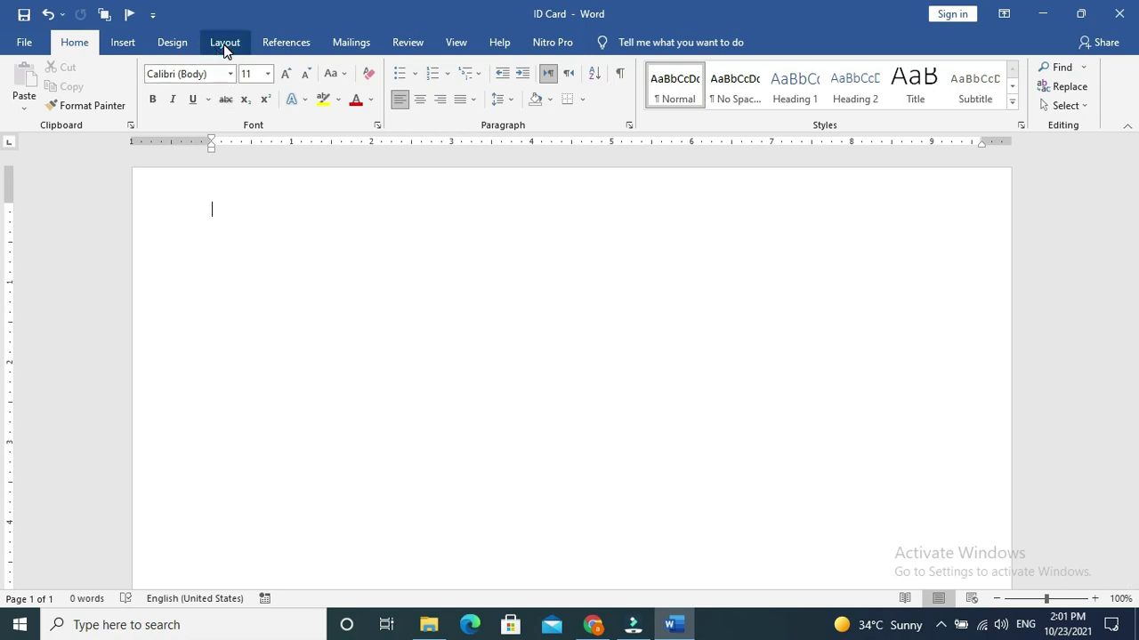
click(73, 107)
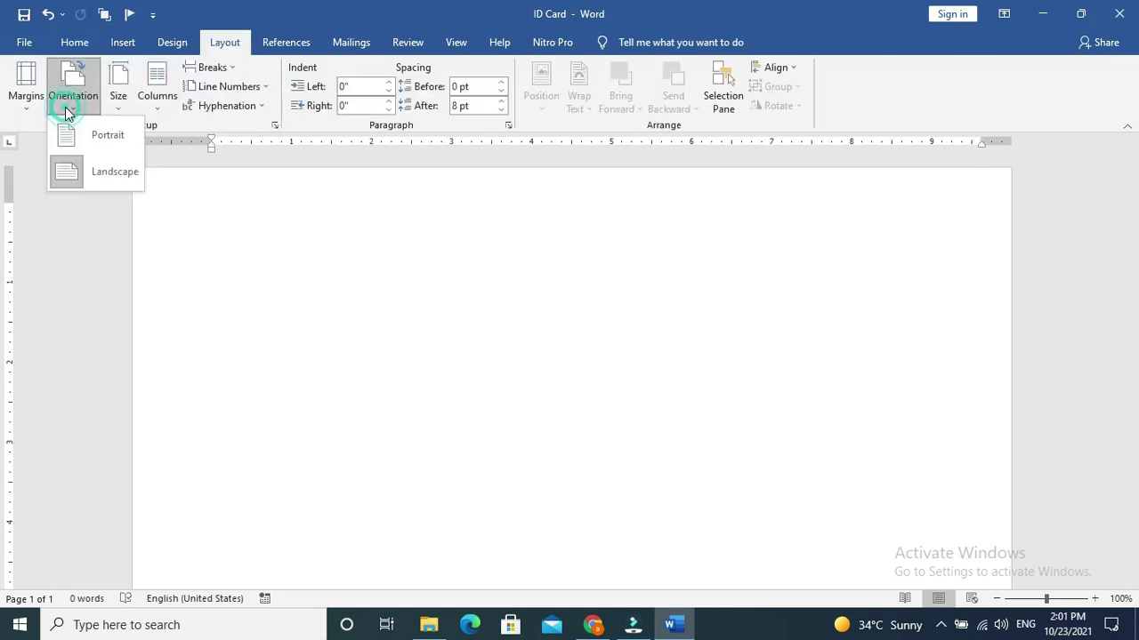
click(267, 200)
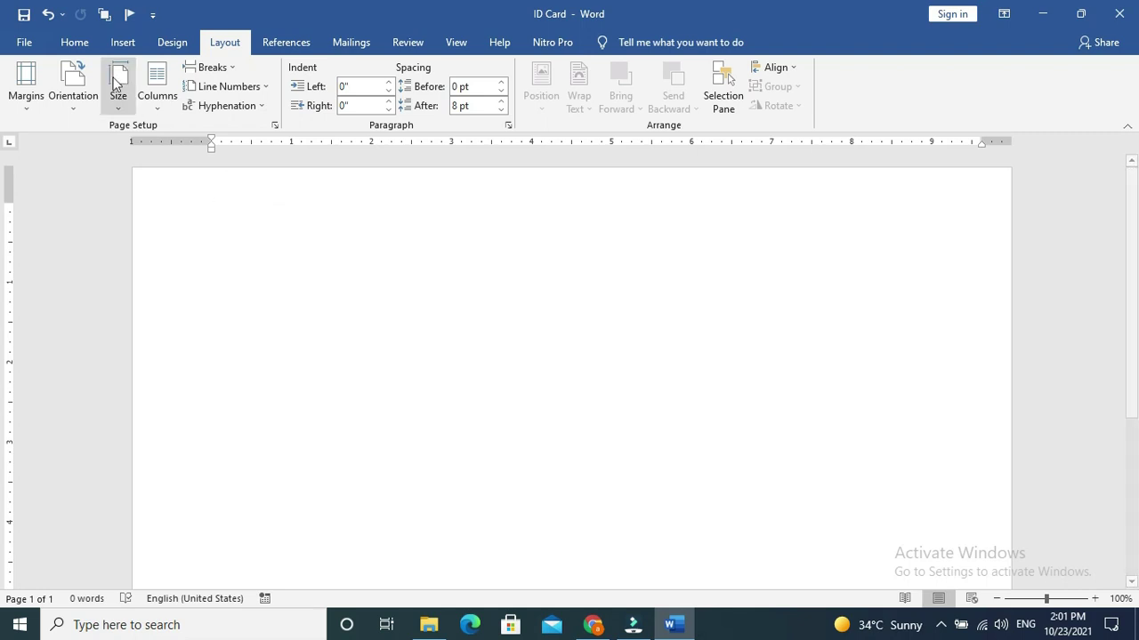
- Insert a table with three columns and three rows and enlarge it to fill the page
click(69, 41)
click(122, 42)
click(124, 111)
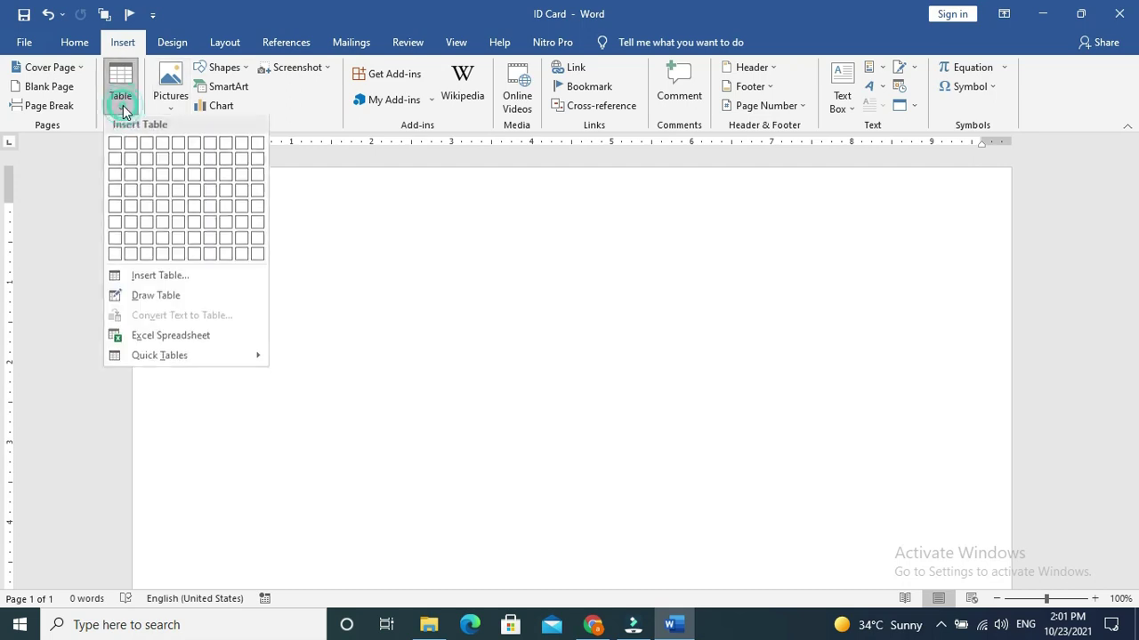
click(146, 174)
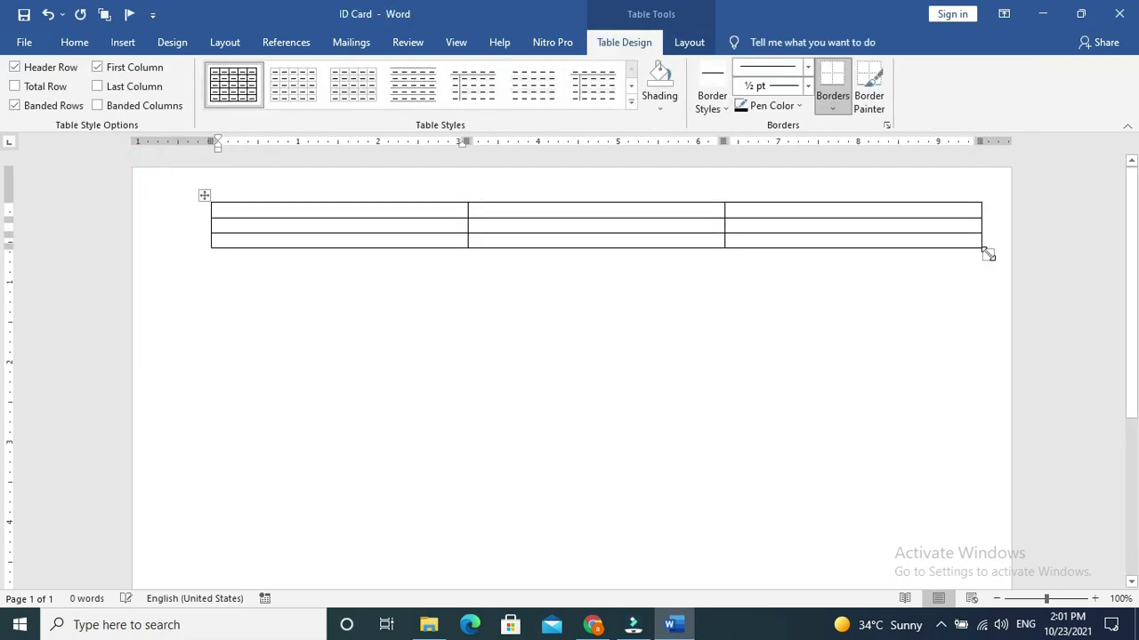
drag(988, 255, 963, 524)
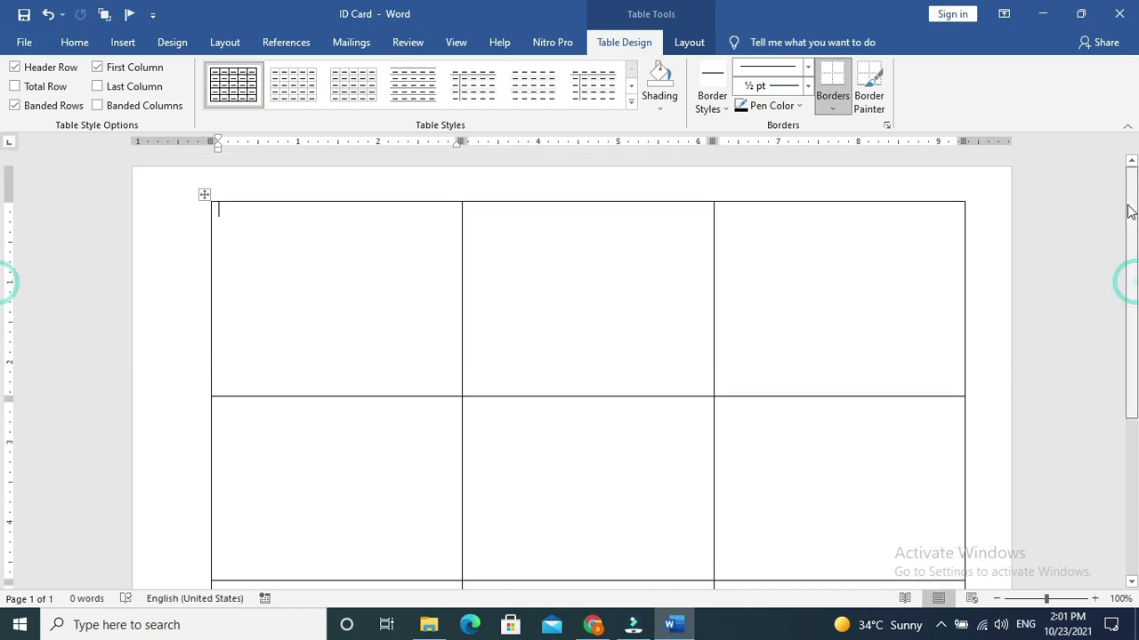
scroll(1120, 281, up, 1)
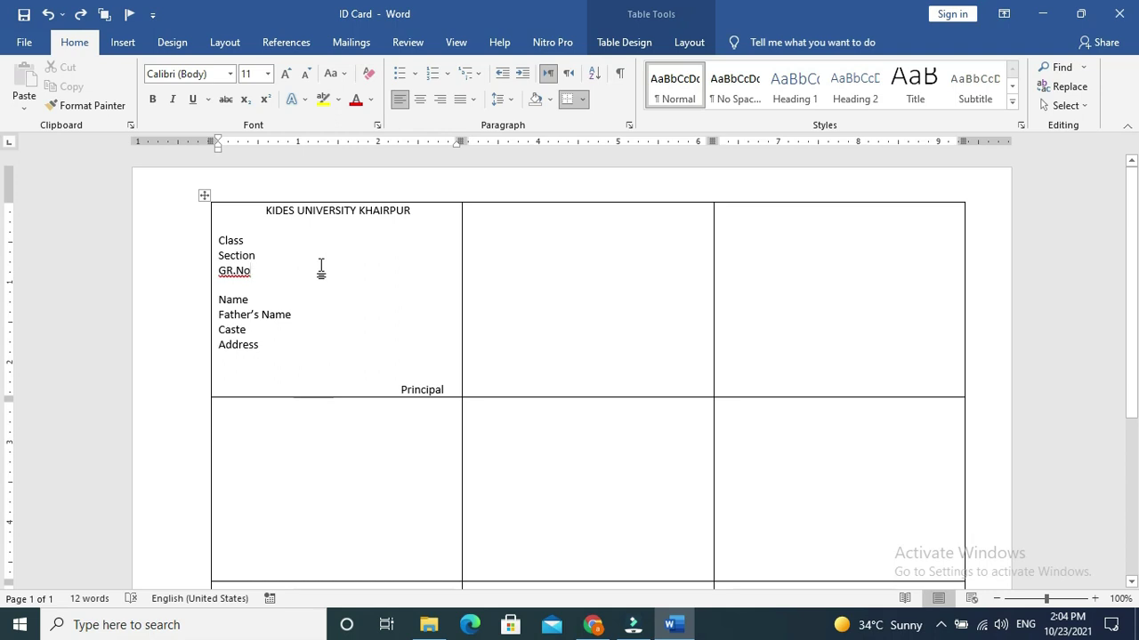
- Shade the first card's cell light grey and draw a photo box about 0.95" wide by 1.02" high beside the Class, Section and GR.No lines
click(550, 100)
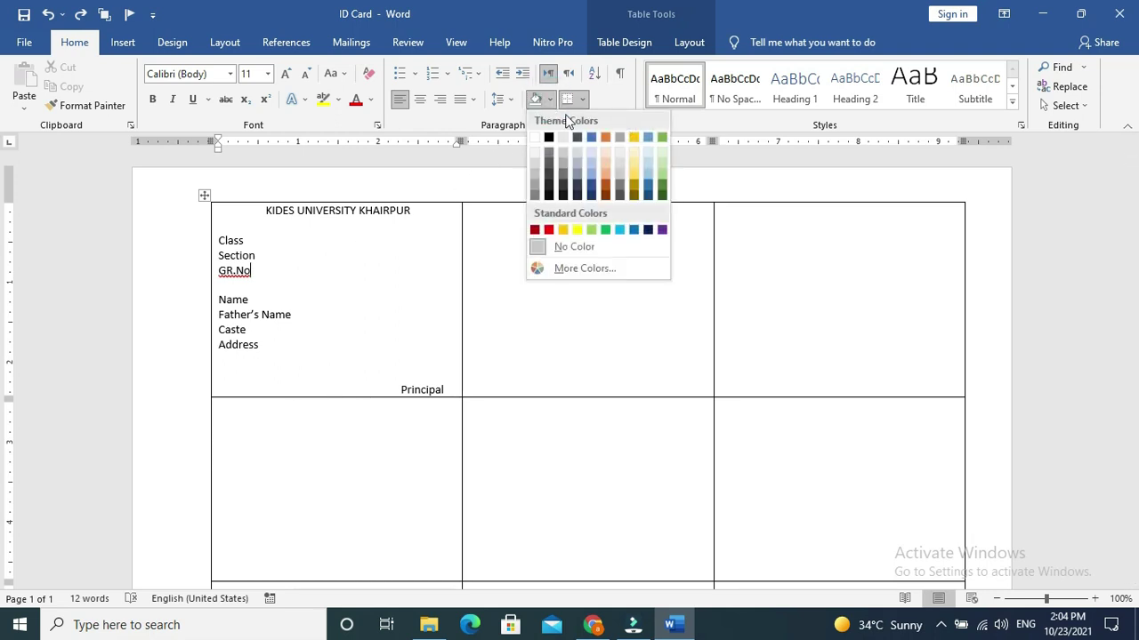
click(619, 153)
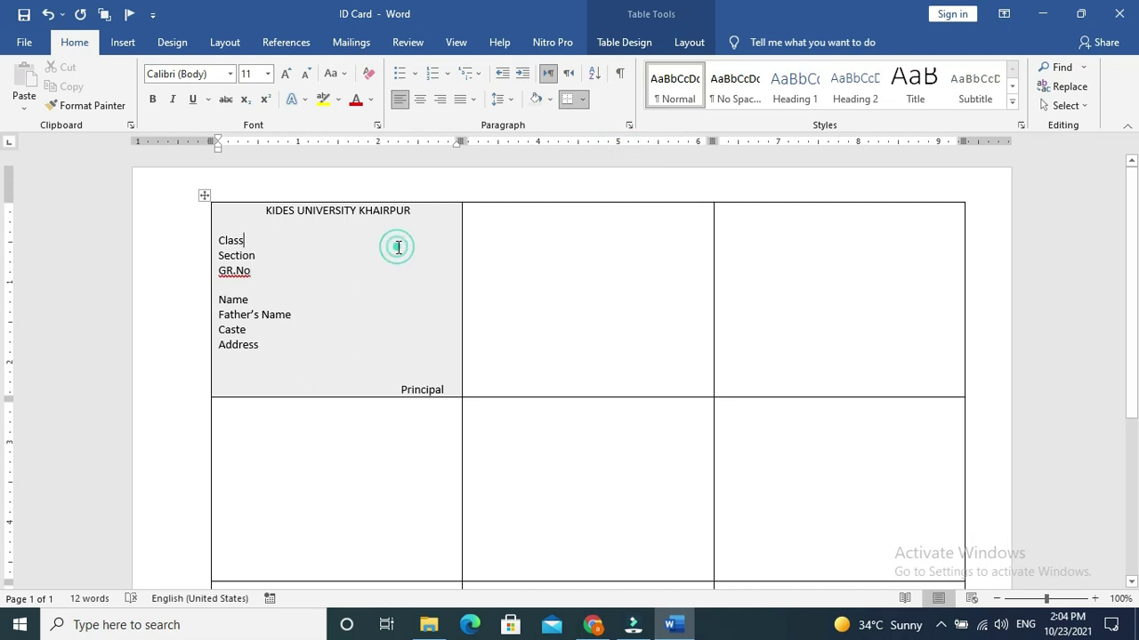
click(124, 42)
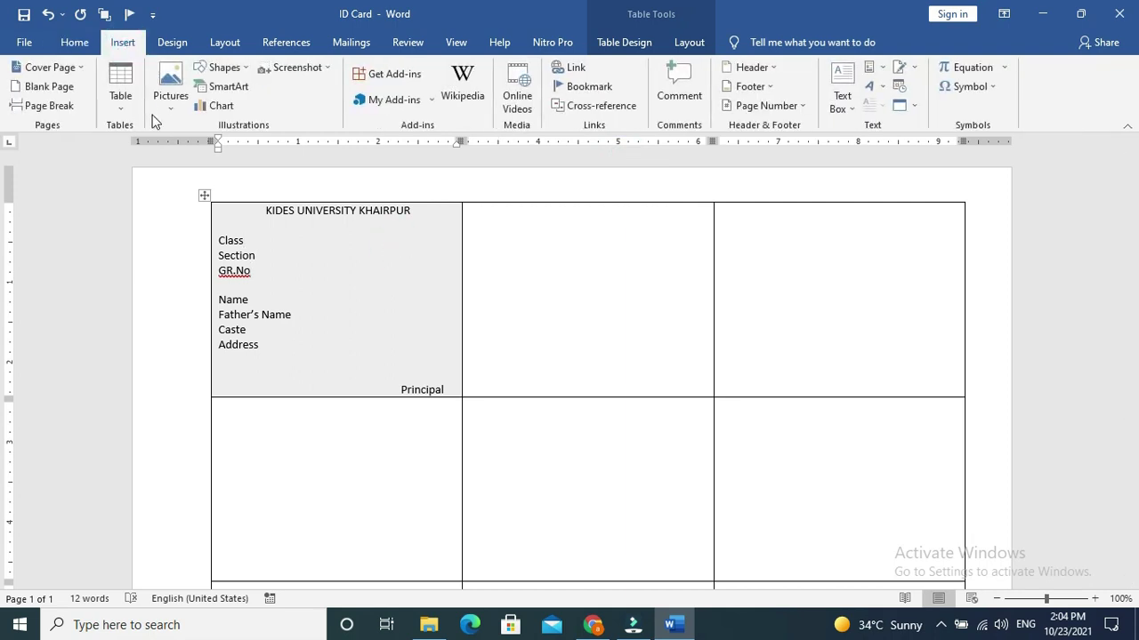
click(118, 111)
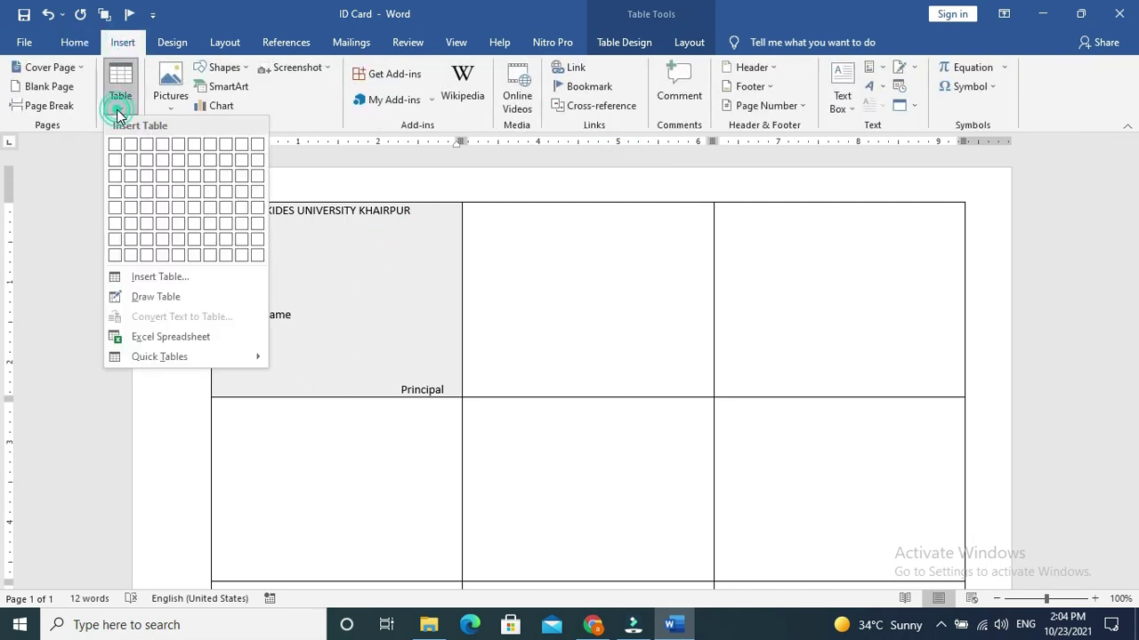
click(136, 298)
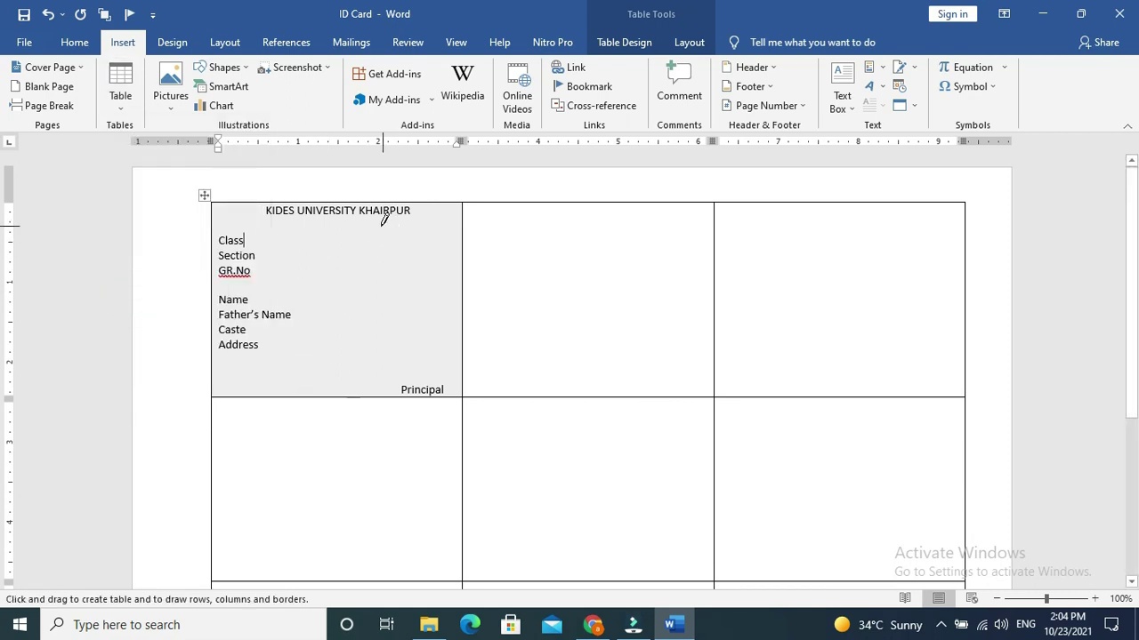
mouse_move(381, 226)
mouse_down()
mouse_move(389, 288)
mouse_move(460, 290)
mouse_move(460, 301)
mouse_up()
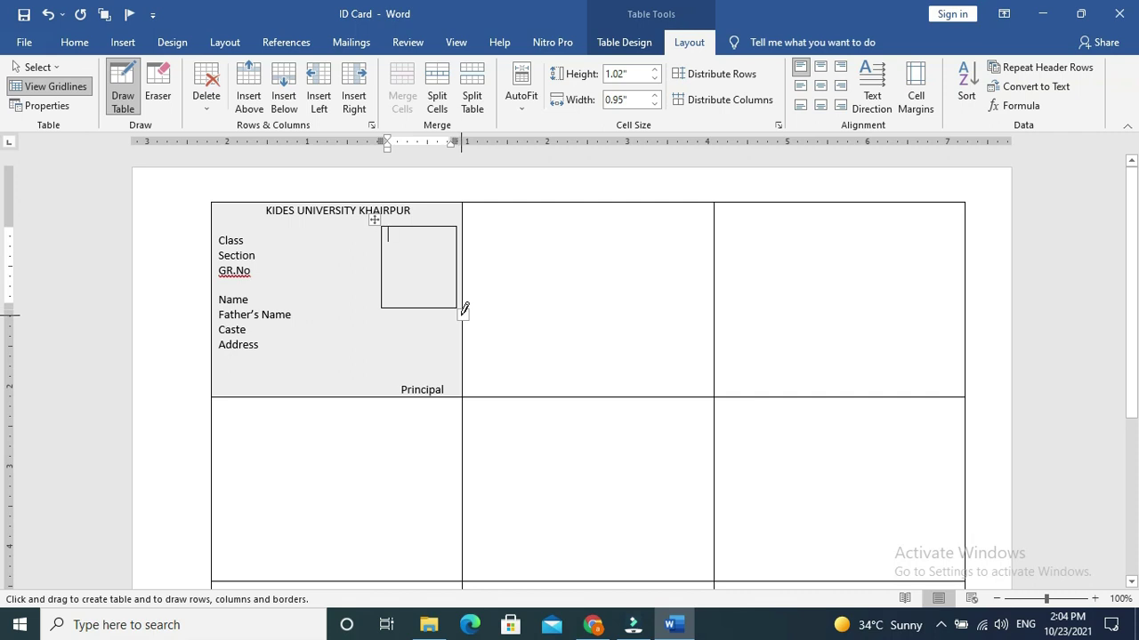
key(Escape)
click(335, 276)
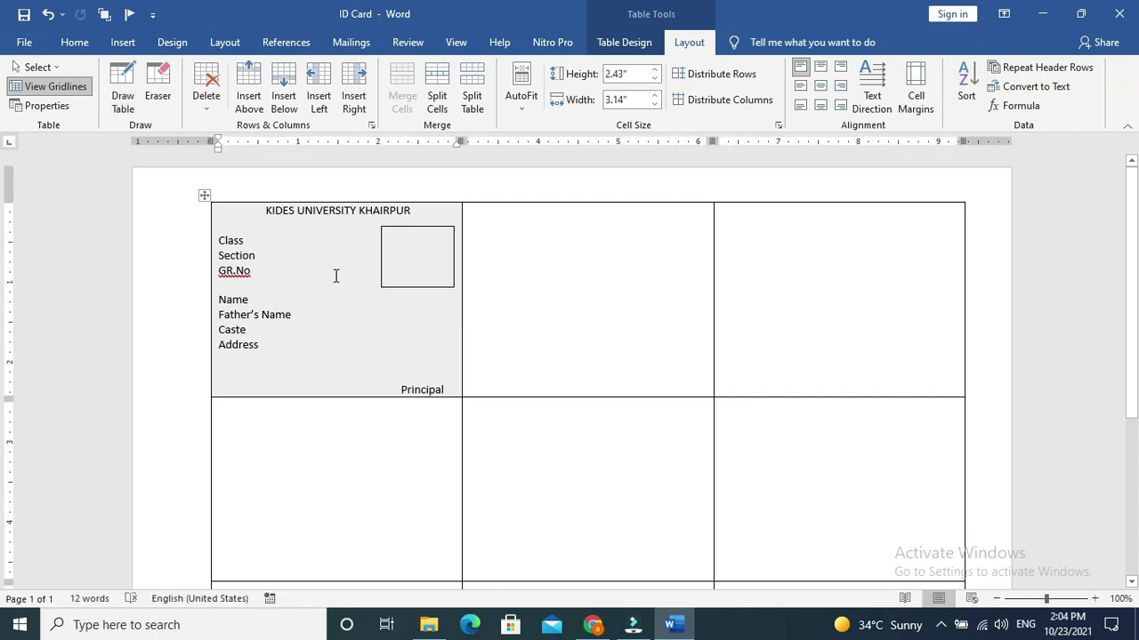
- Start a Labels mail merge without applying a preset label layout, and update the labels to copy the first card into all cells
click(355, 43)
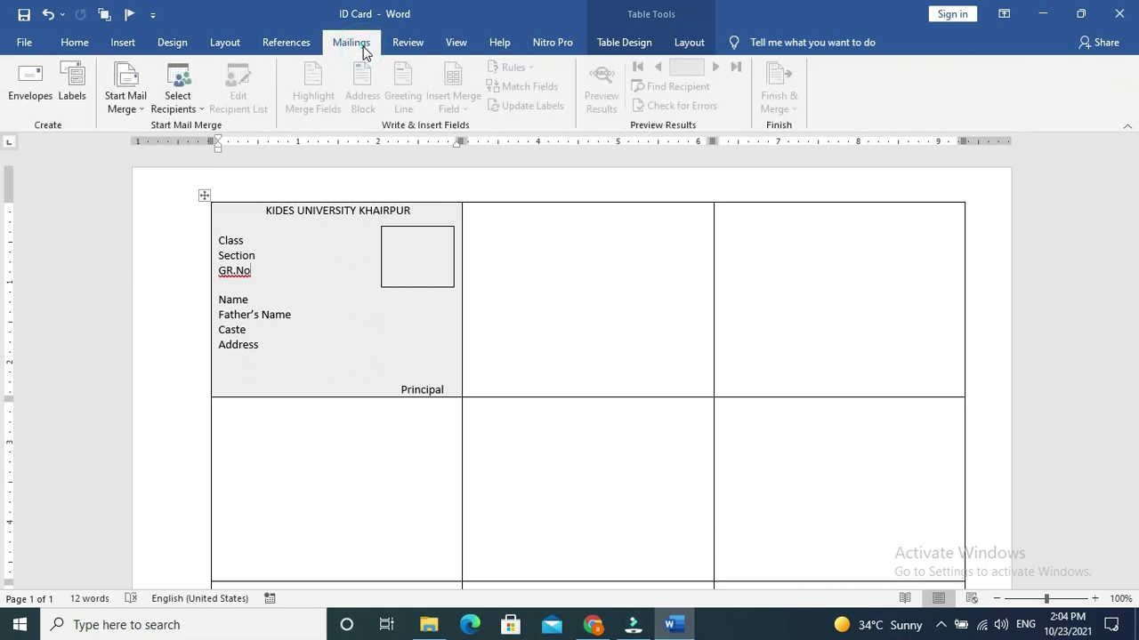
click(138, 108)
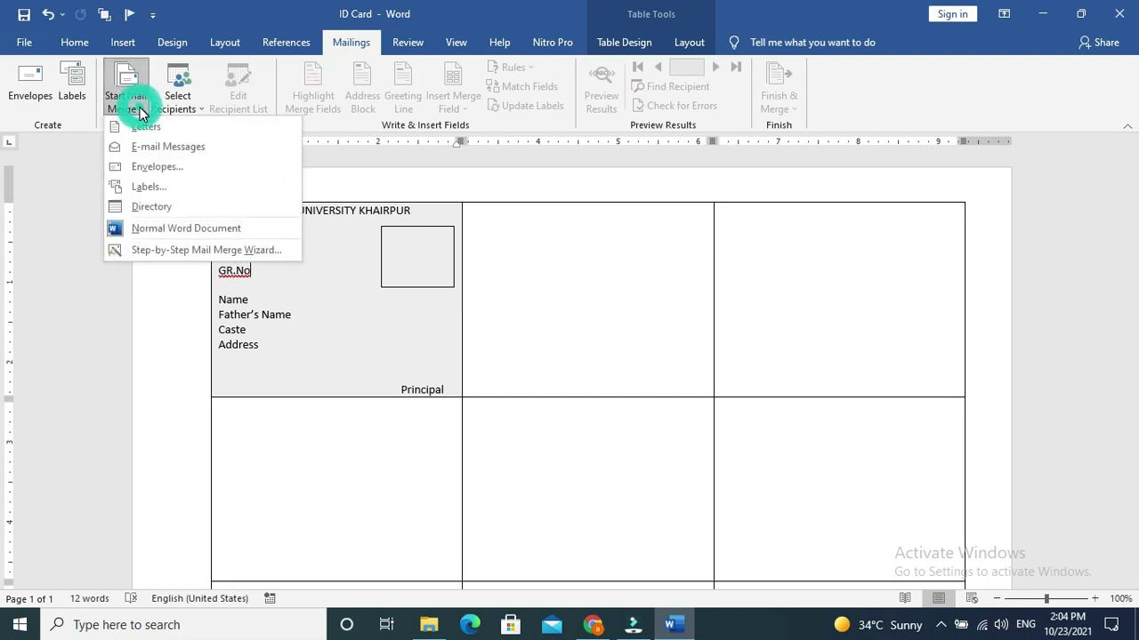
click(142, 187)
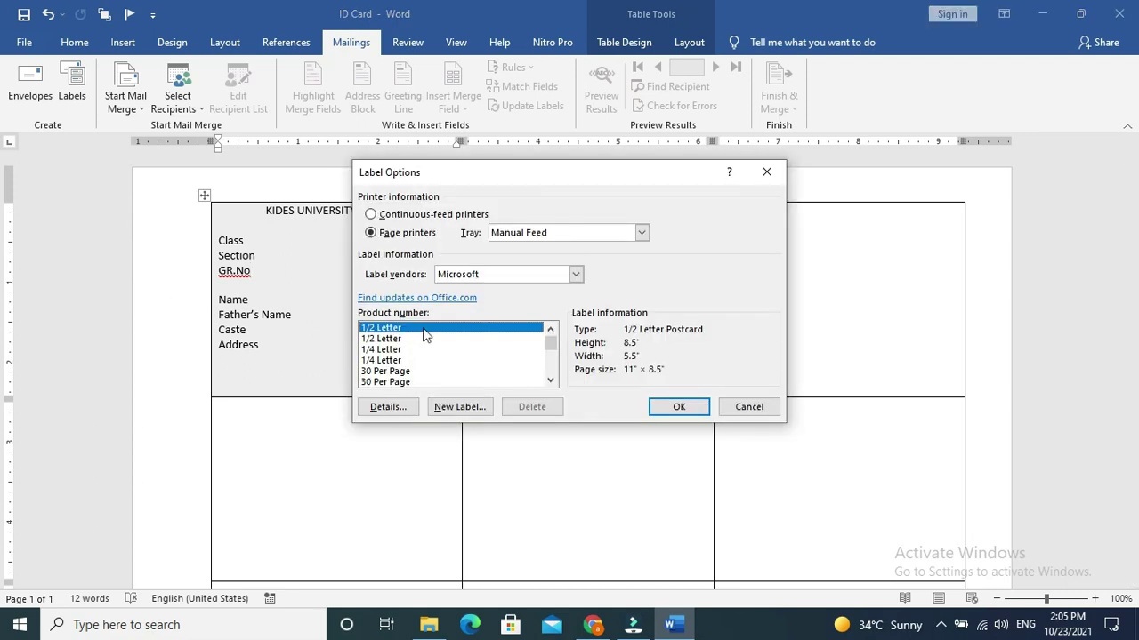
click(748, 406)
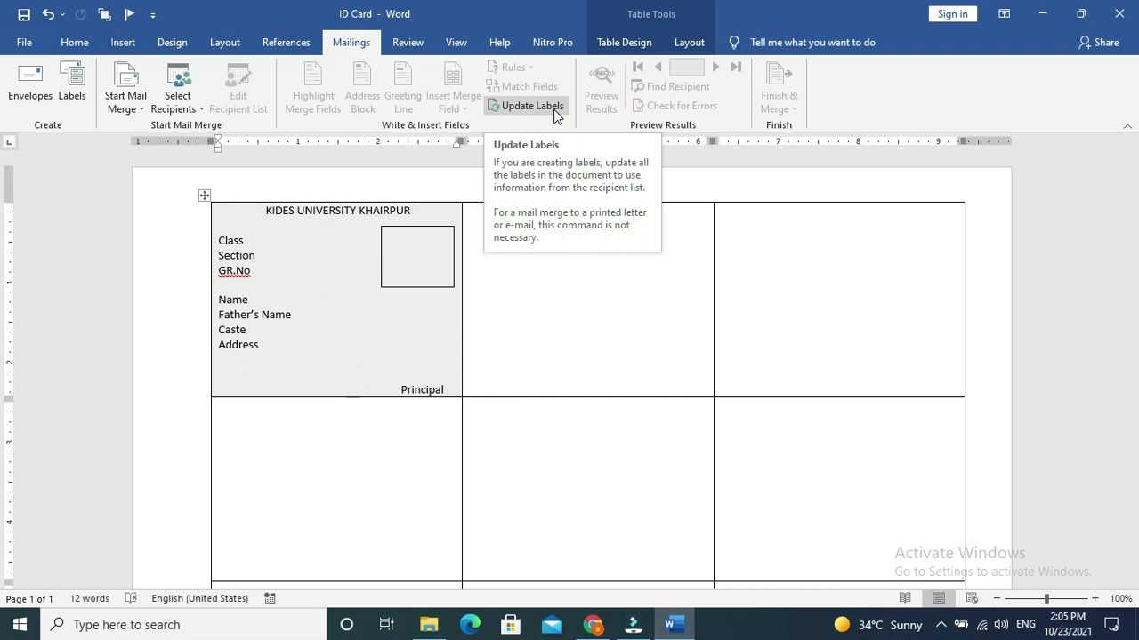
click(554, 113)
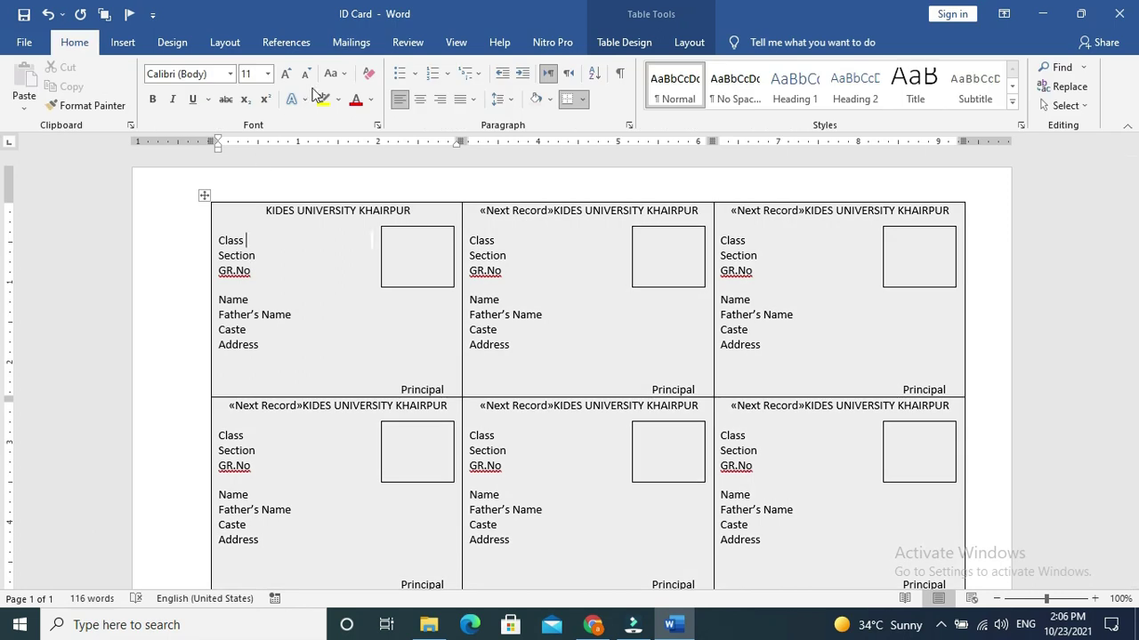
- Choose to use an existing recipient list and browse to the Student Distribution folder on Local Disk (D:)
click(354, 44)
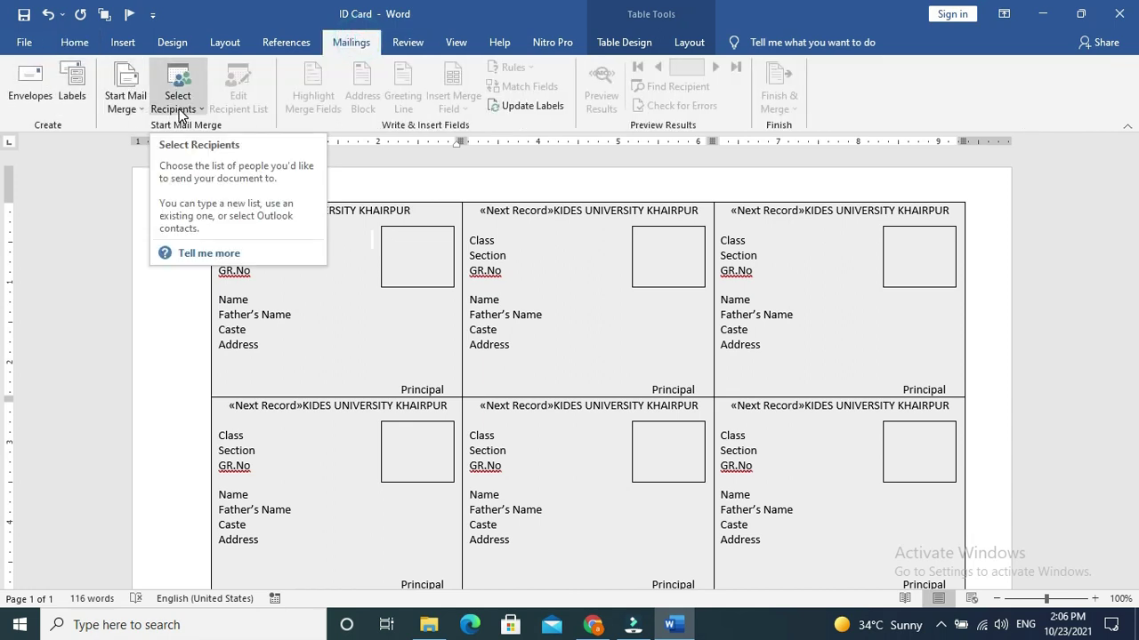
click(178, 107)
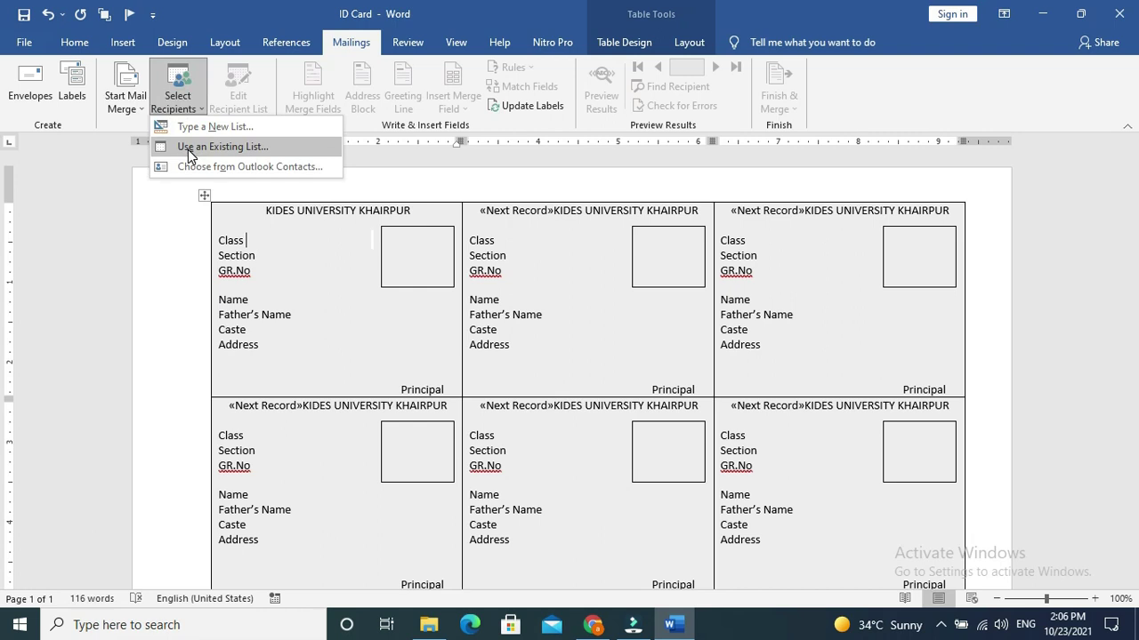
click(187, 149)
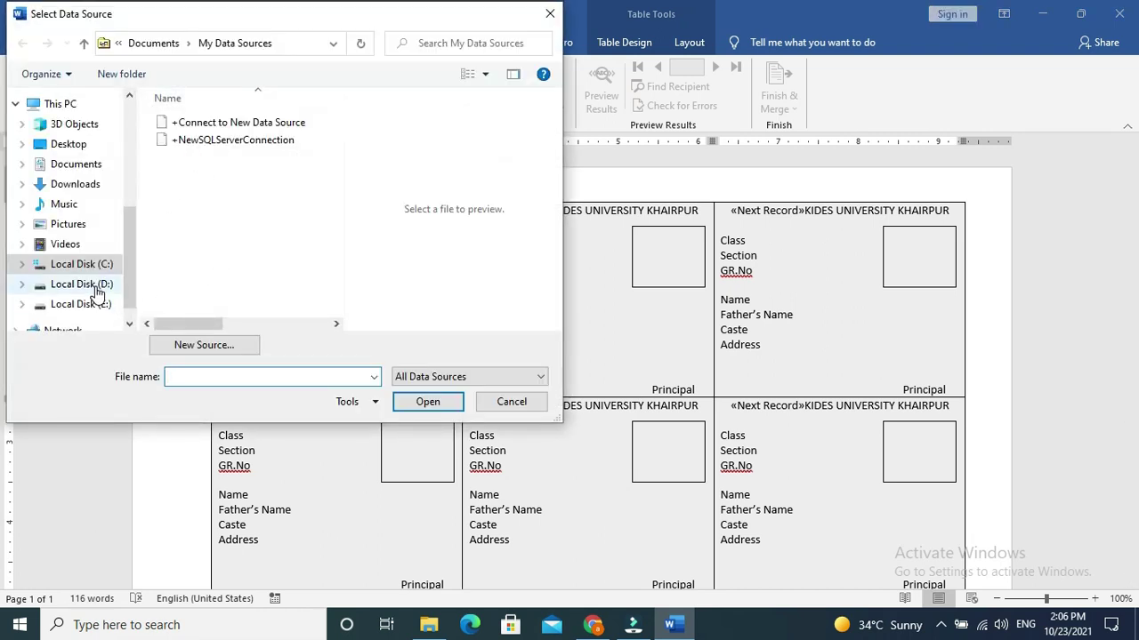
click(98, 286)
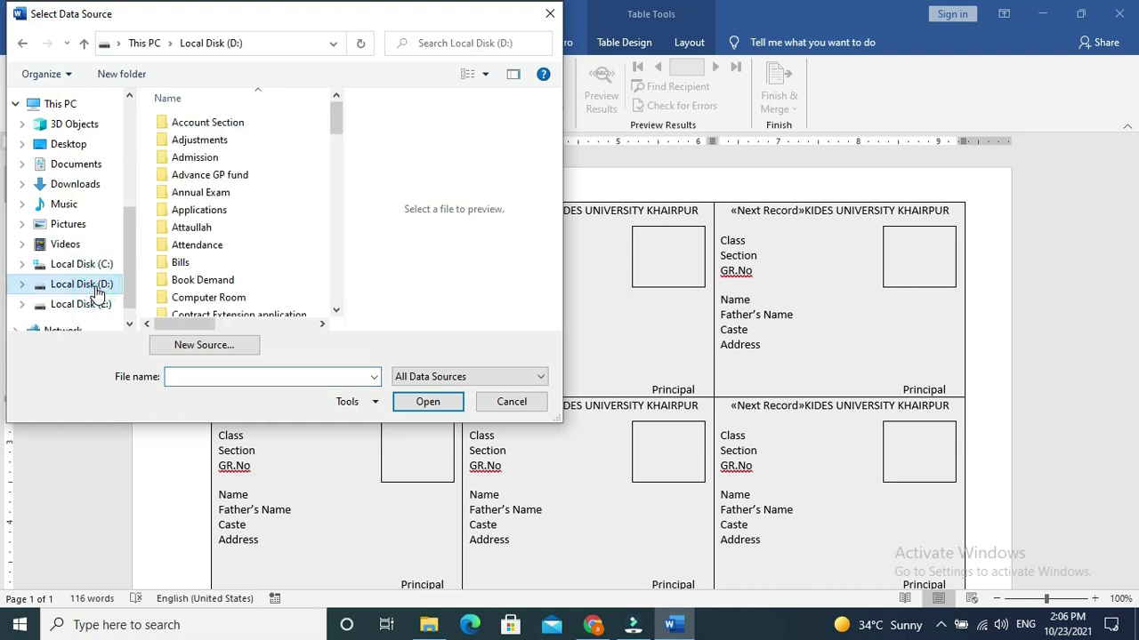
click(218, 263)
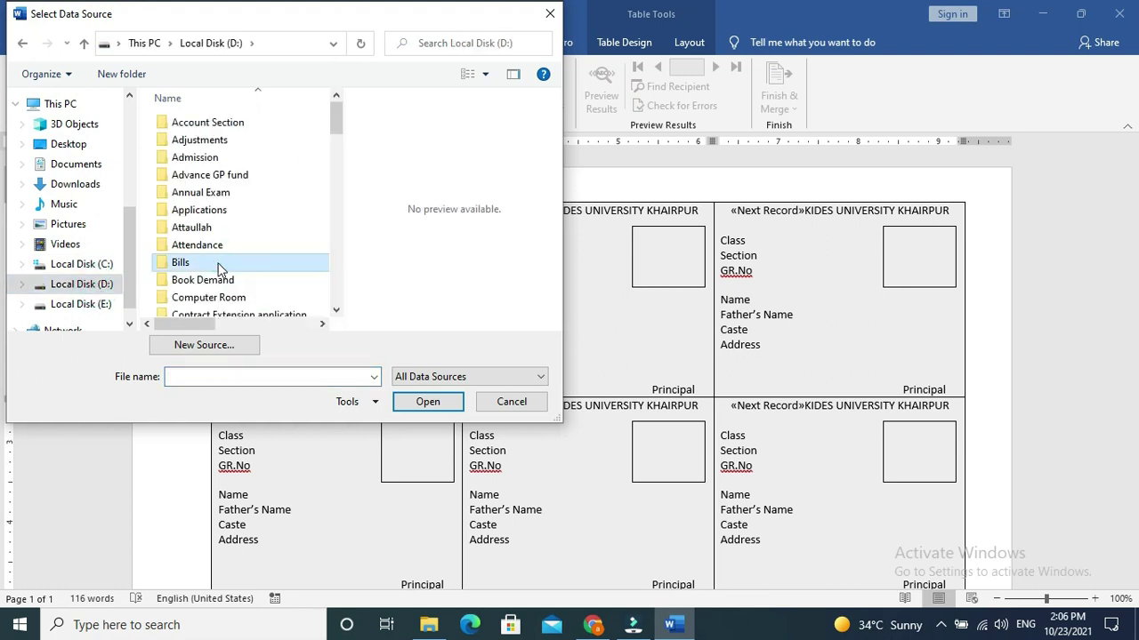
text(staff)
key(Down)
key(Down)
key(Down)
key(Down)
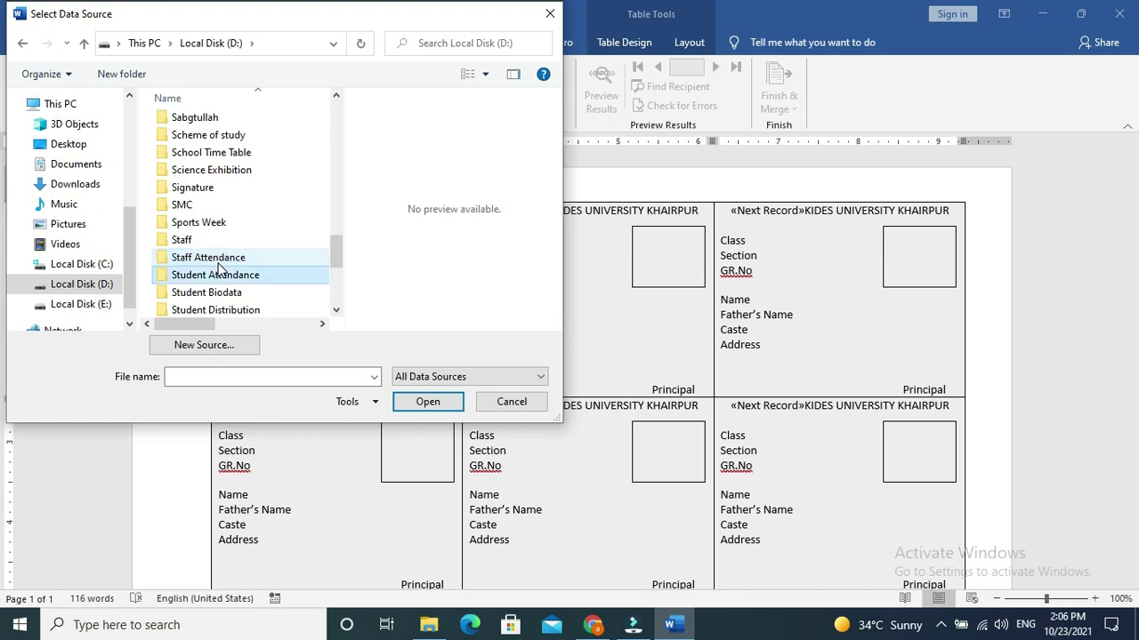
key(Return)
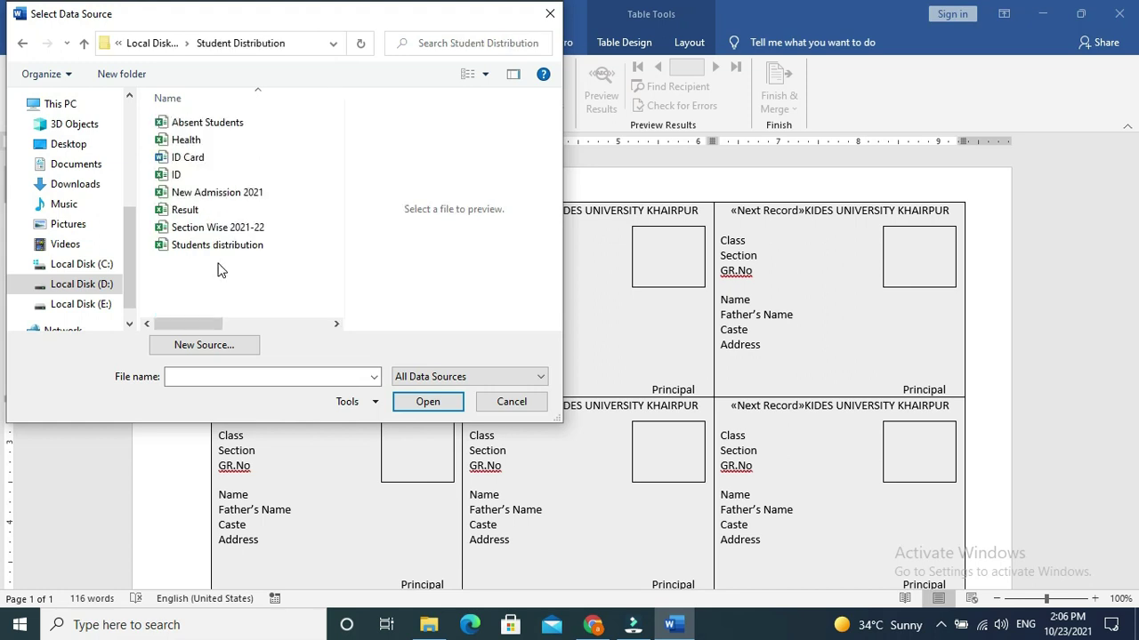
- Connect Sheet1$ of the ID workbook as the recipient list, with the first row as column headers
click(216, 174)
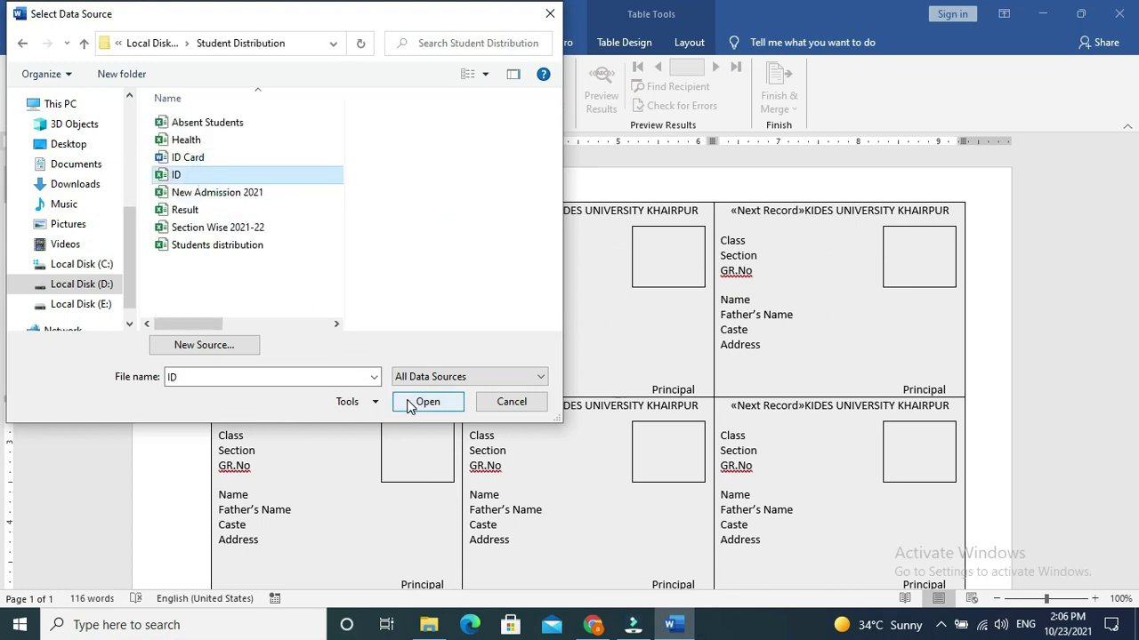
click(407, 402)
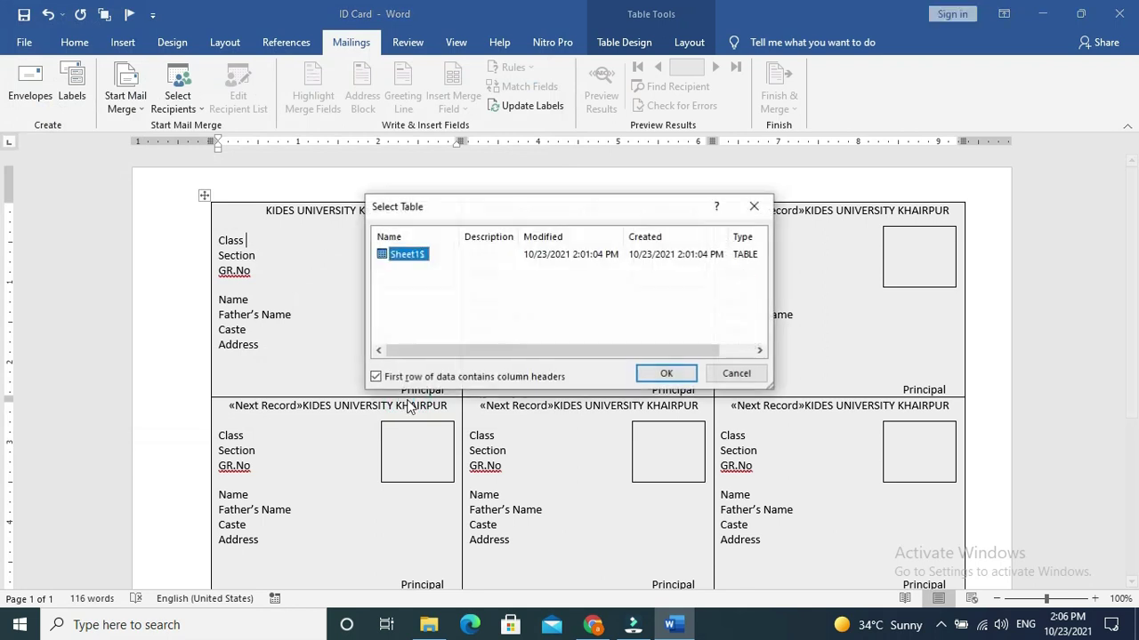
click(666, 374)
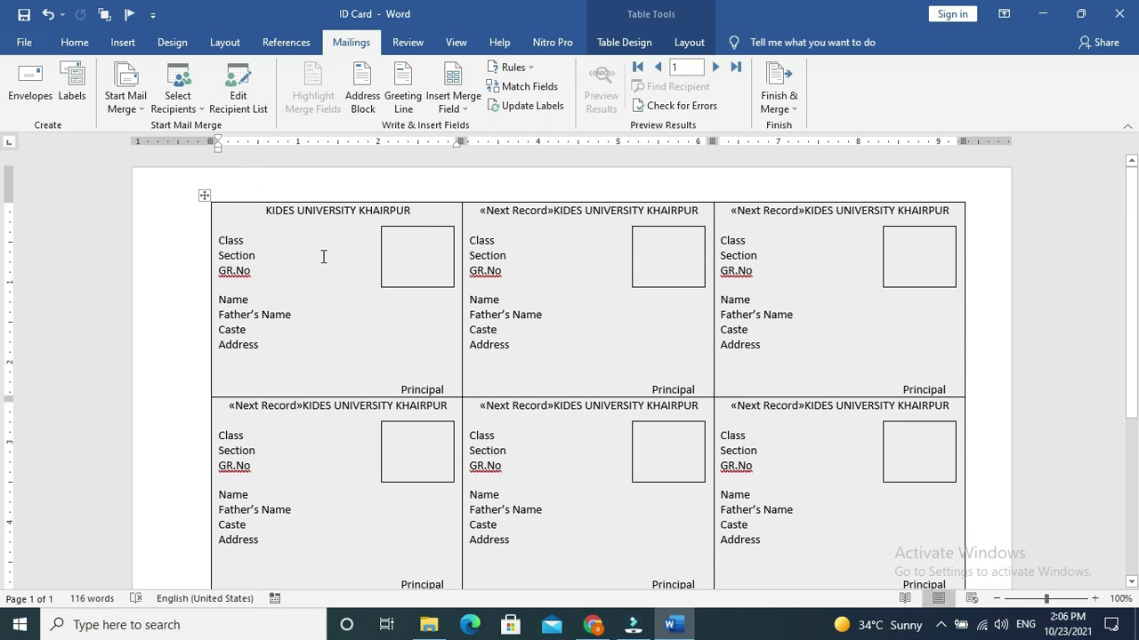
- Insert the GRNo merge field after GR.No and the Student_Name merge field after Name on the first card
click(264, 255)
click(263, 273)
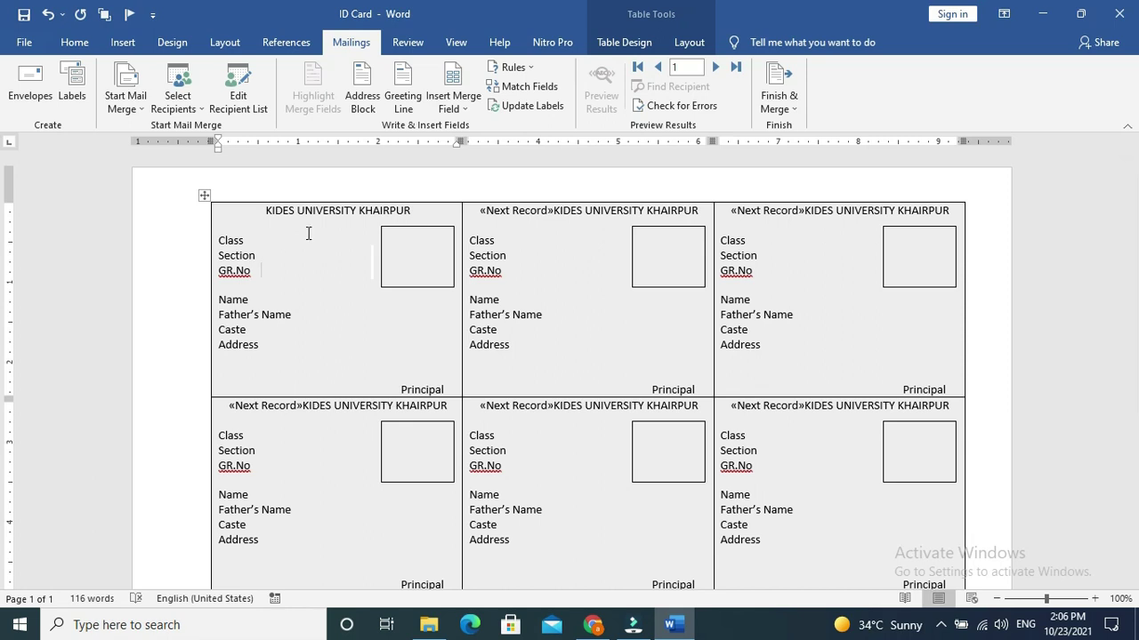
click(459, 108)
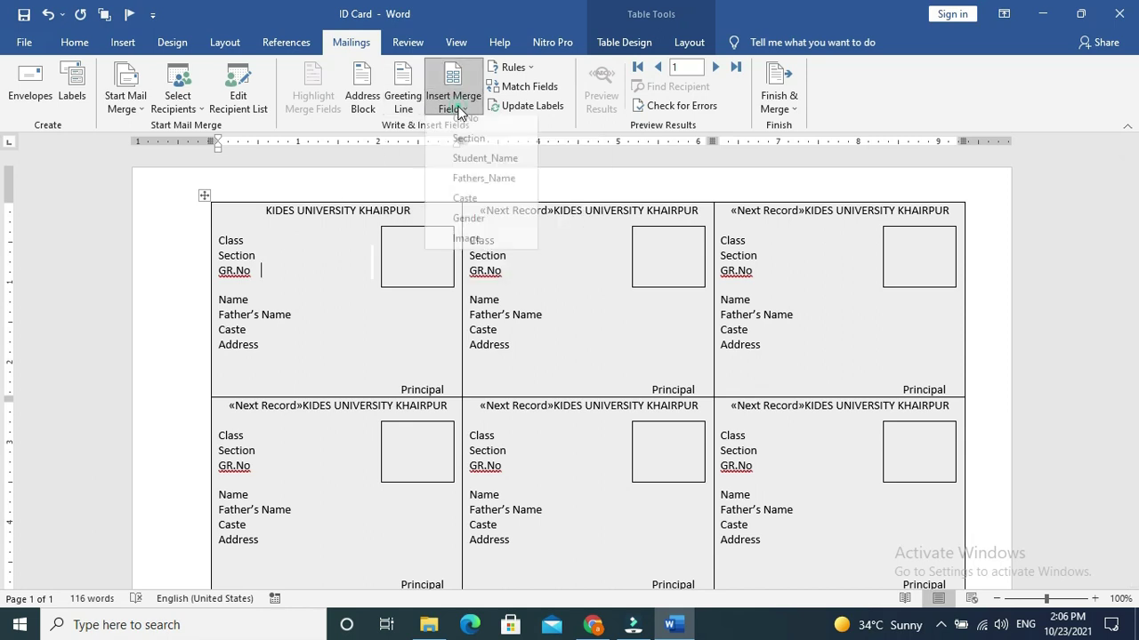
click(496, 134)
click(274, 301)
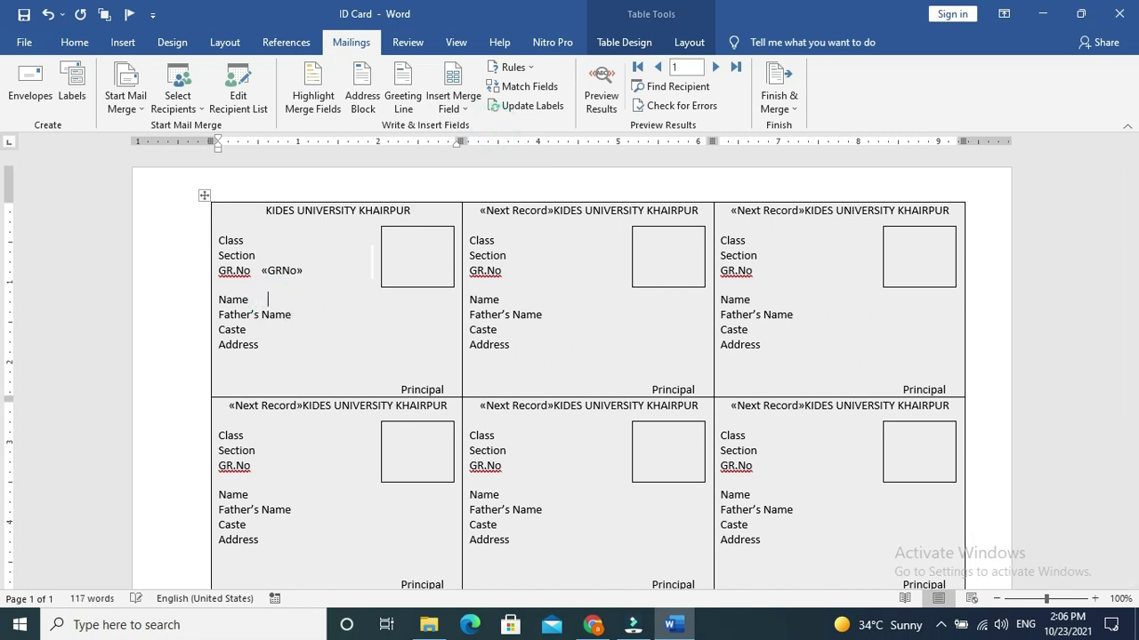
click(454, 103)
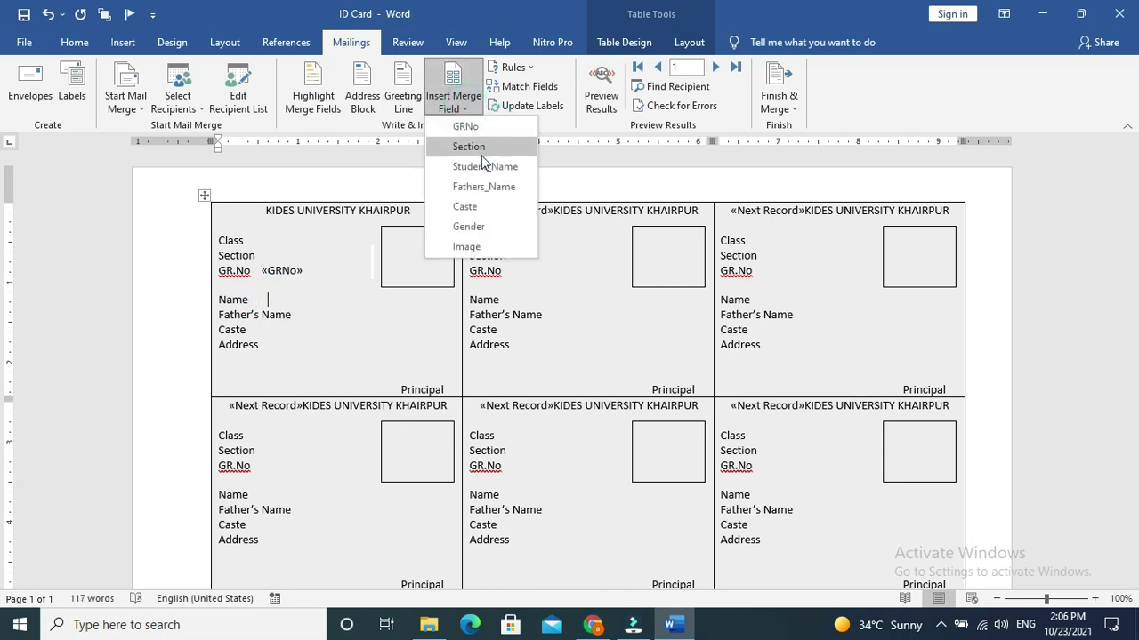
click(509, 170)
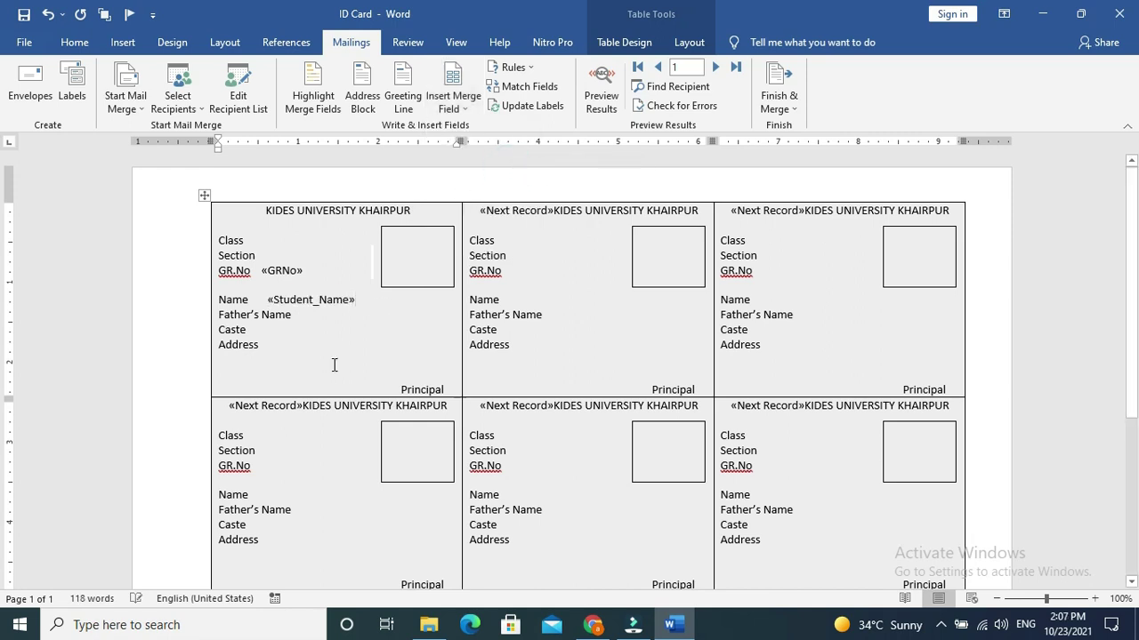
- Insert the Fathers_Name merge field after Father's Name and the Caste merge field after Caste on the first card
click(313, 313)
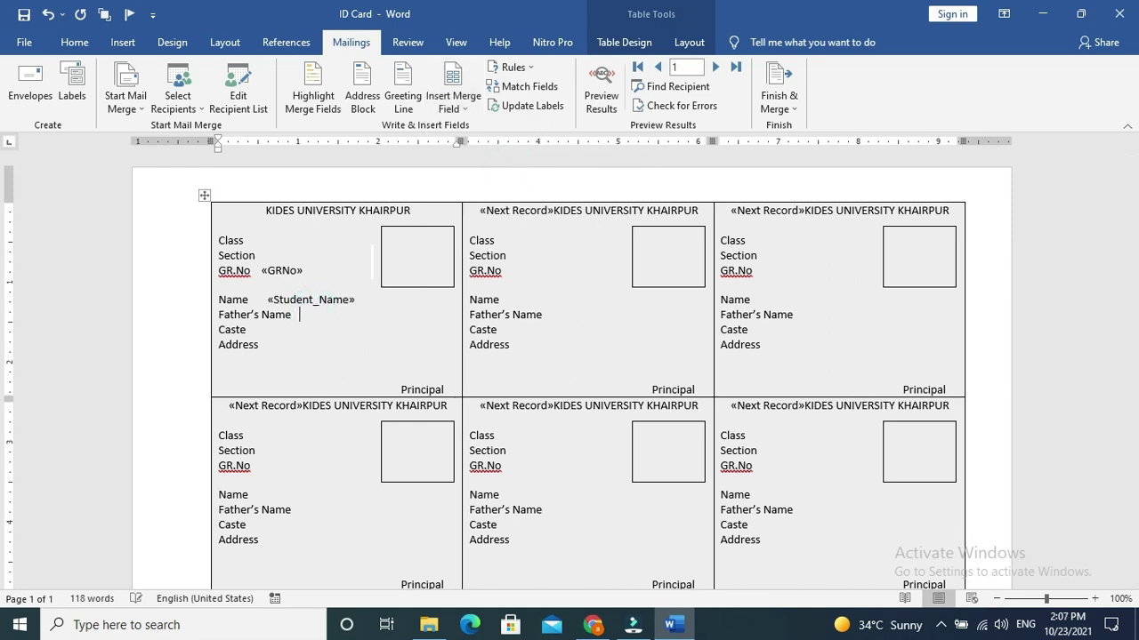
click(453, 100)
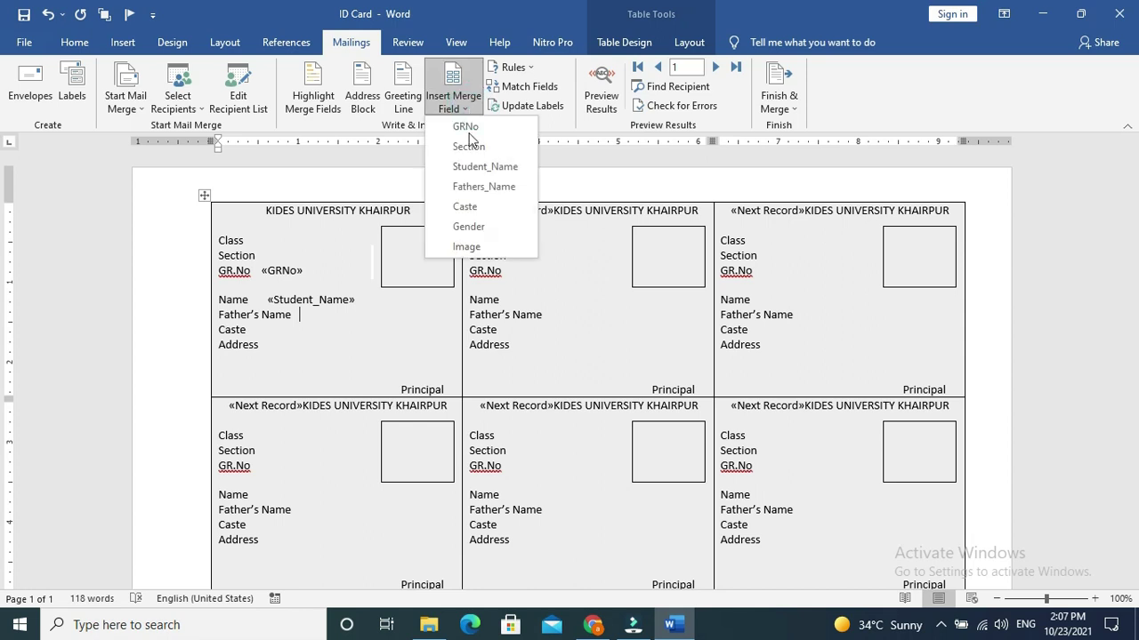
click(480, 188)
click(286, 332)
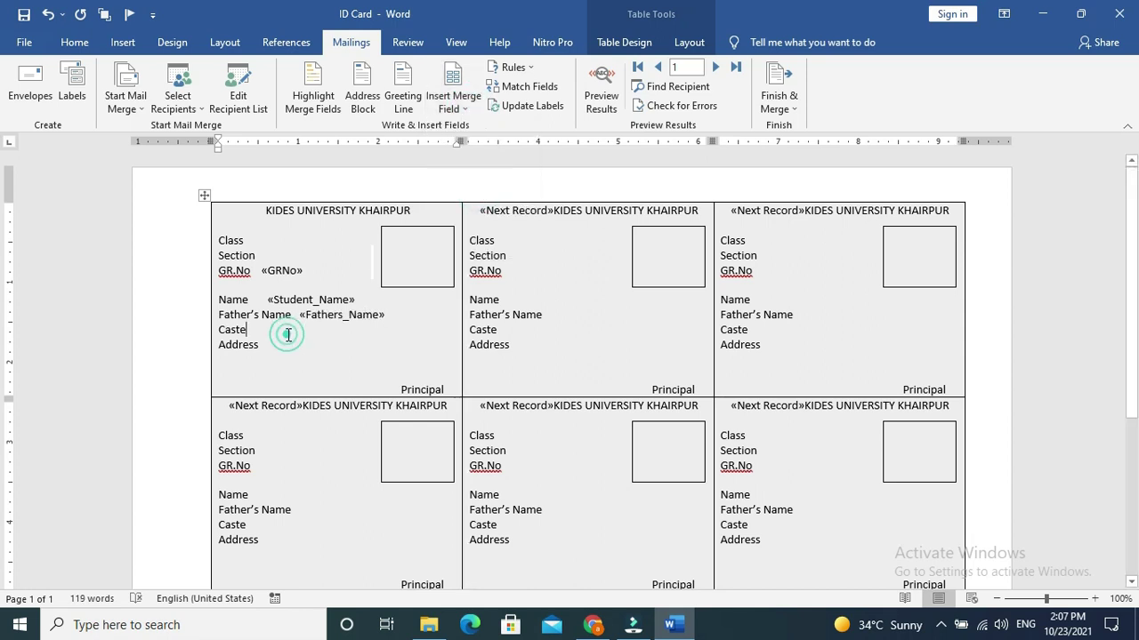
key(Tab)
text(«Caste»)
click(269, 344)
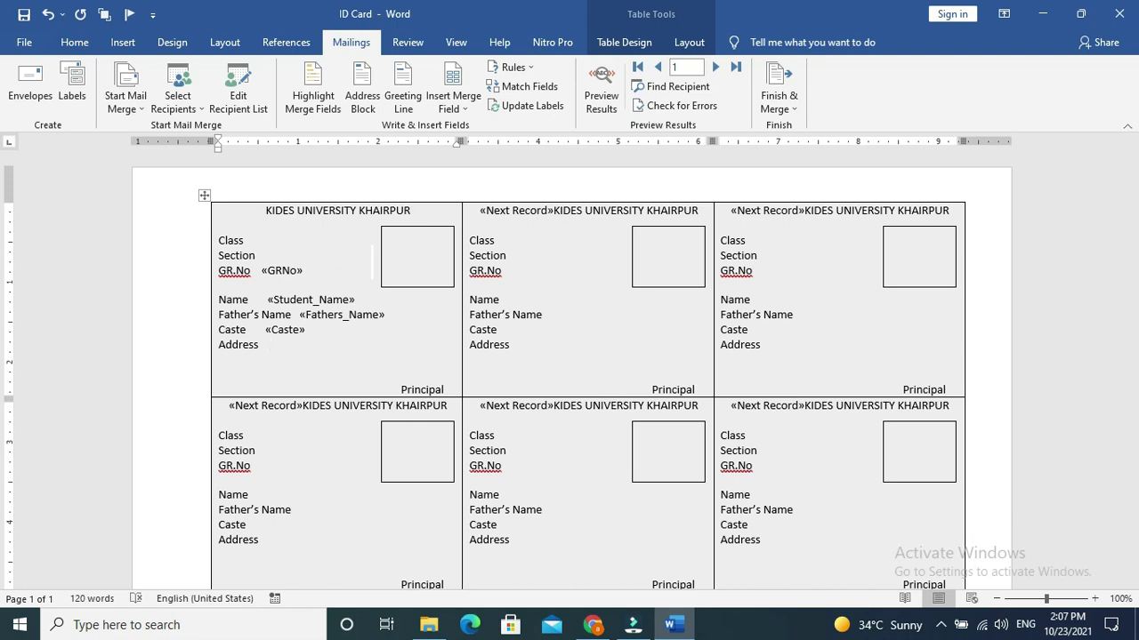
- Insert an INCLUDEPICTURE field in the first card's photo box, with the Image merge field as its quoted picture path
click(354, 267)
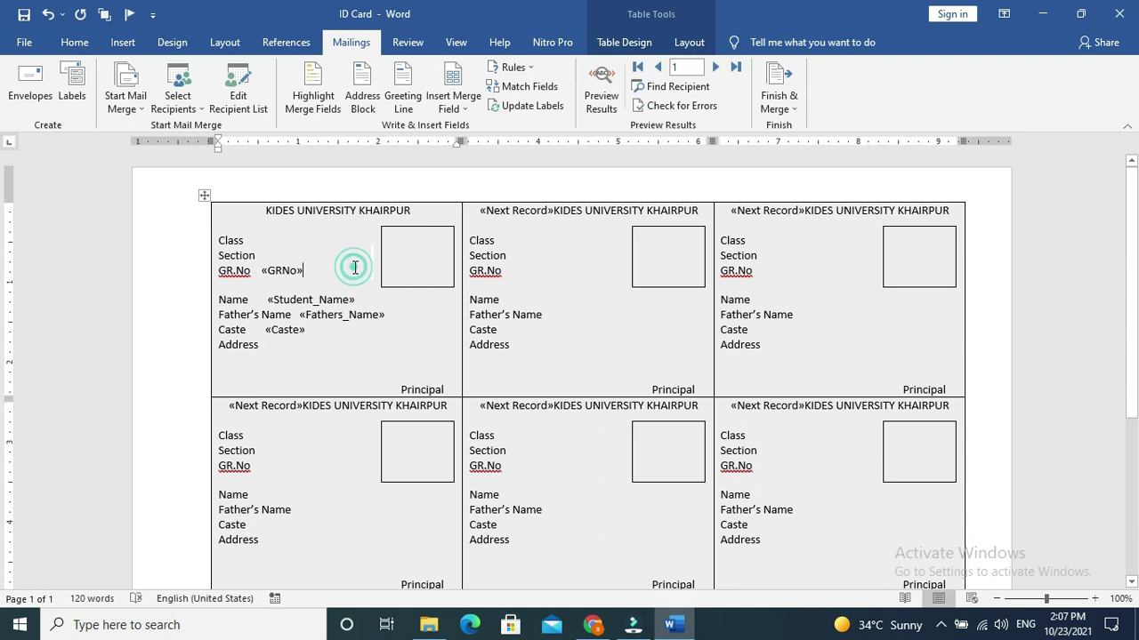
click(428, 249)
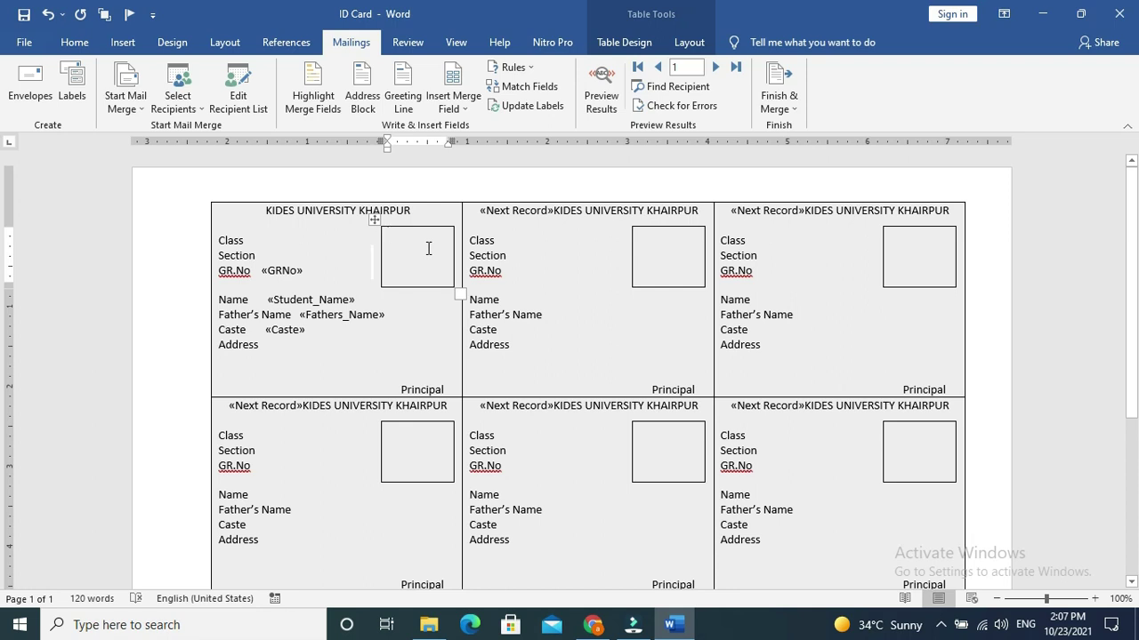
key(ctrl+F9)
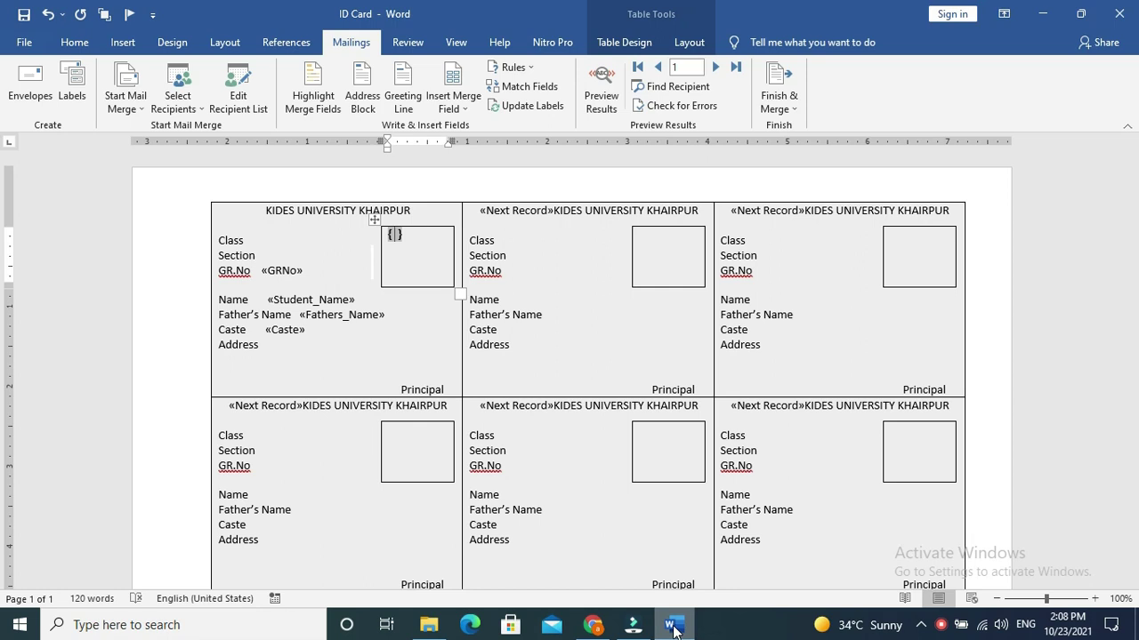
text(INCLUD)
text(E)
text(PICTUR)
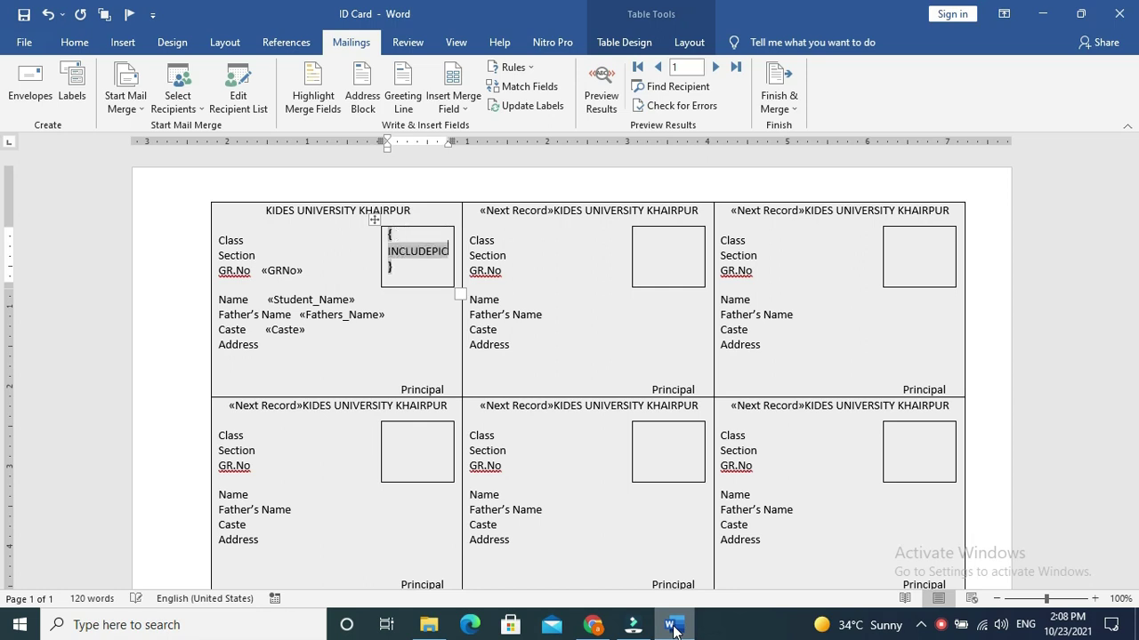
text(E ")
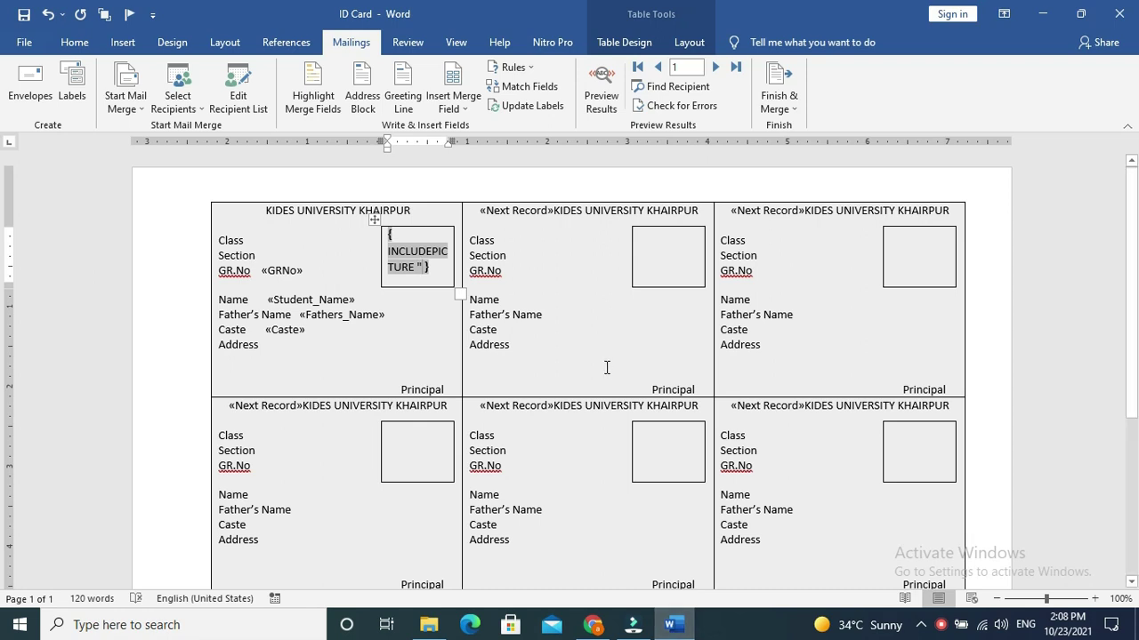
click(464, 109)
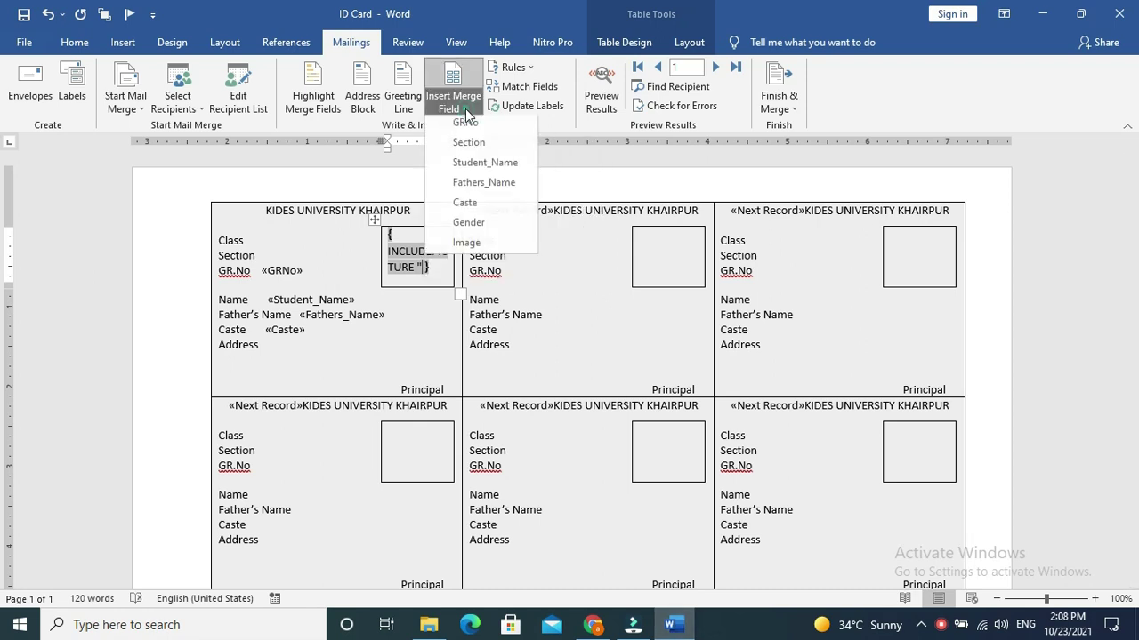
click(478, 247)
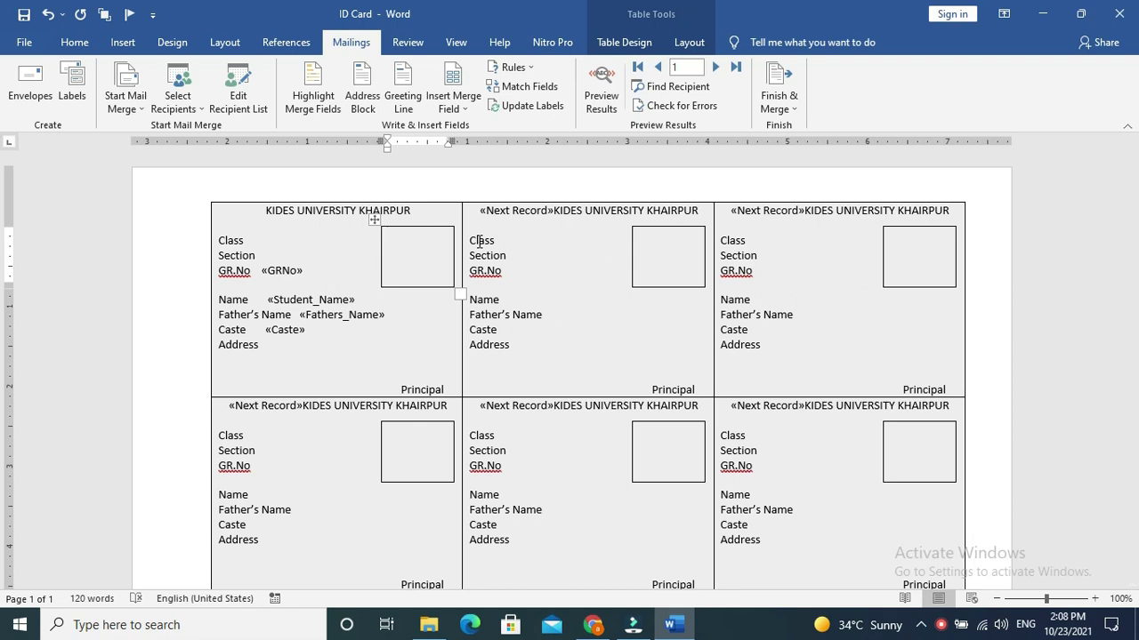
- Update the labels to copy the merge fields to every card, and merge all records into a new document
click(538, 114)
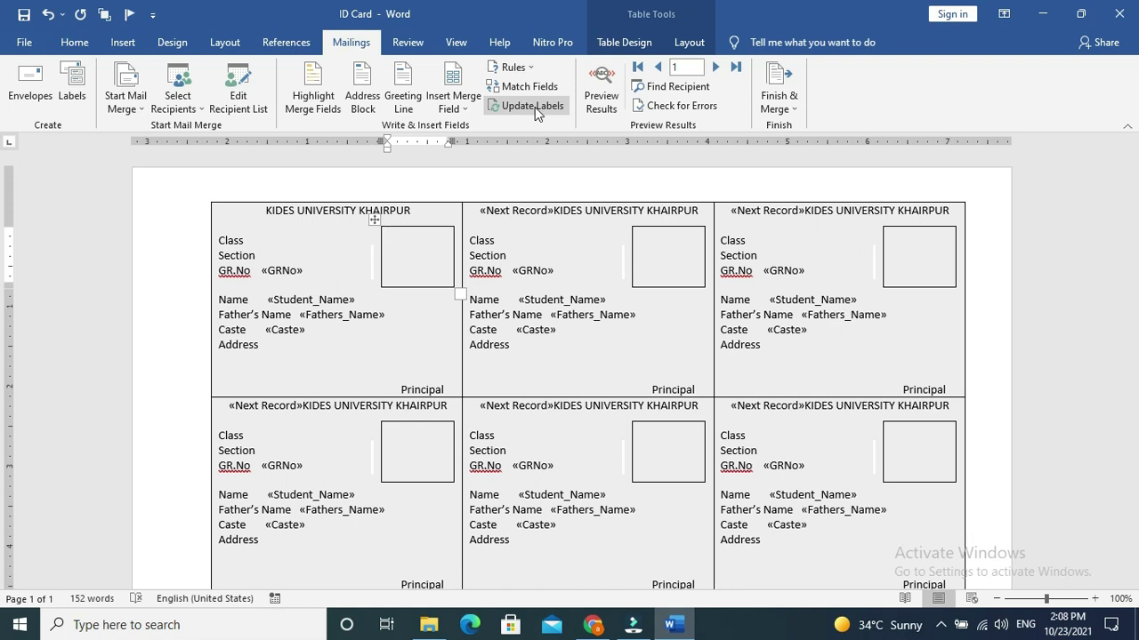
click(791, 110)
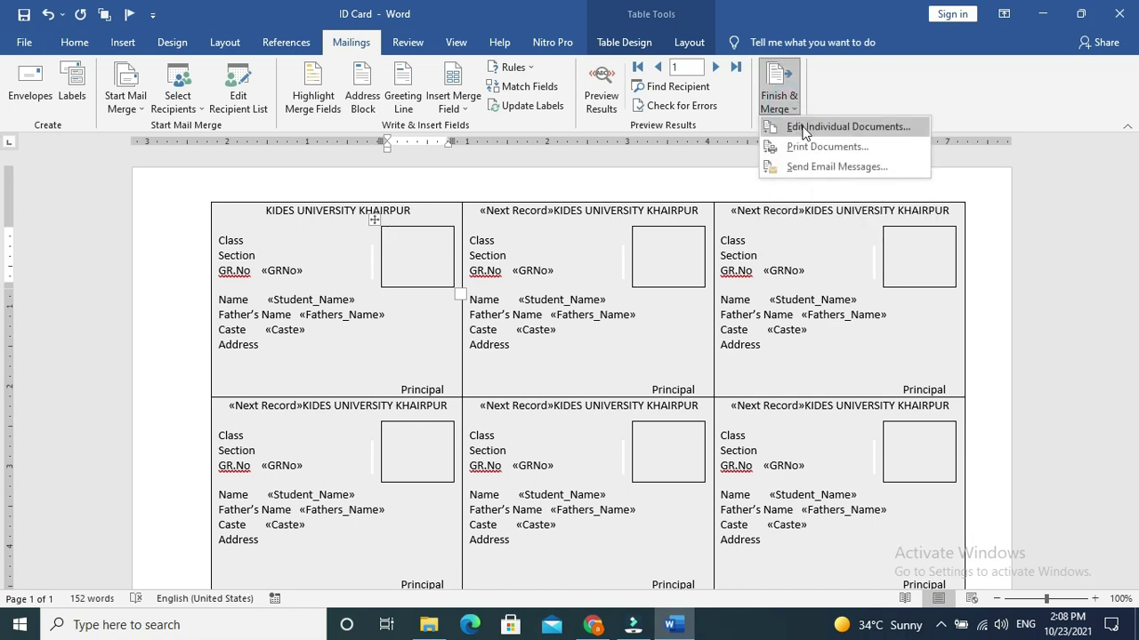
click(805, 129)
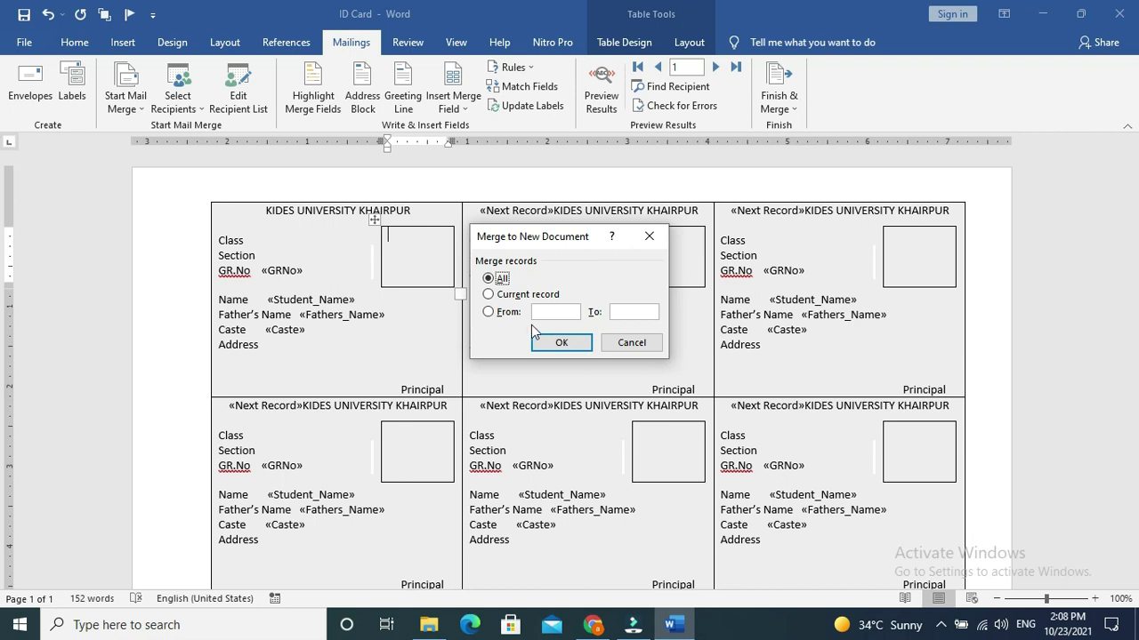
click(560, 344)
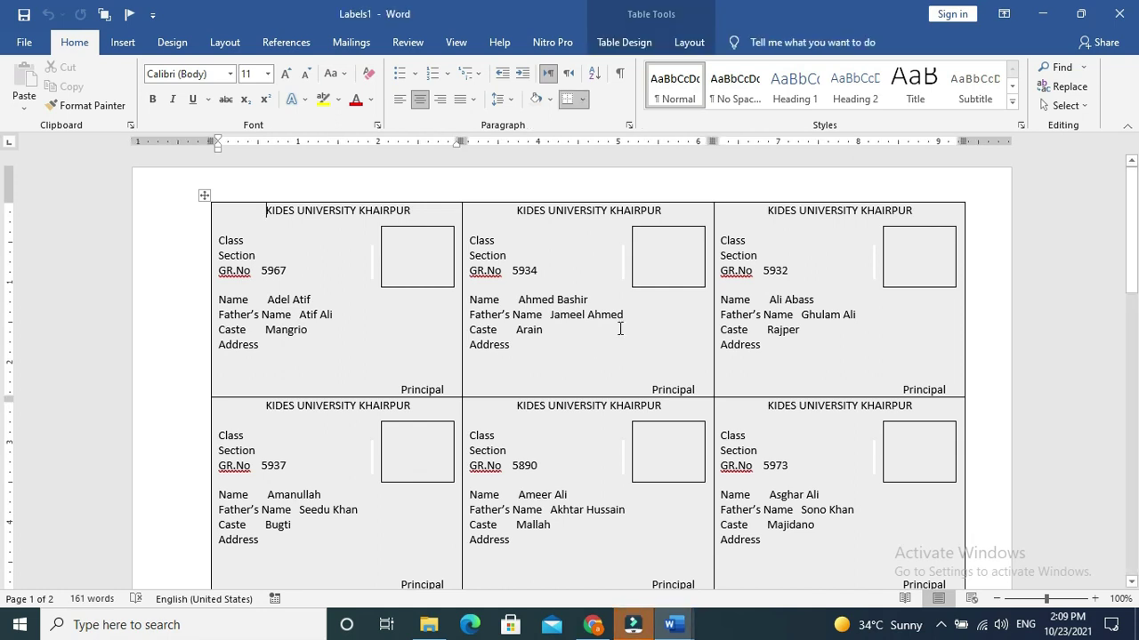
- Select the whole merged document and update its fields to load the student photos, then clear the selection
key(ctrl+a)
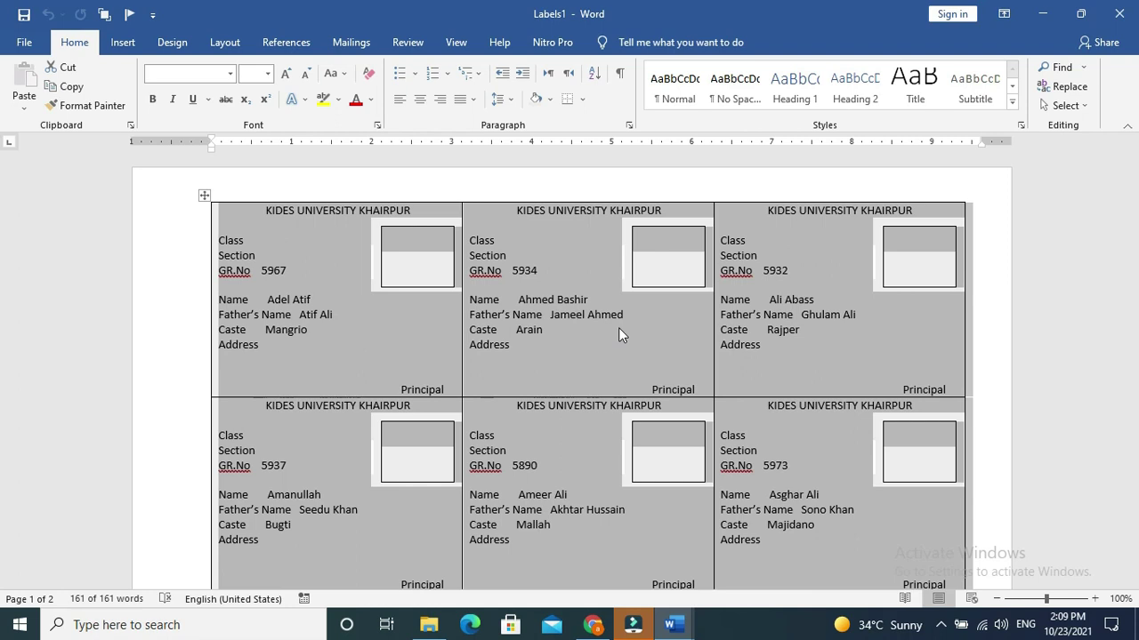
key(F9)
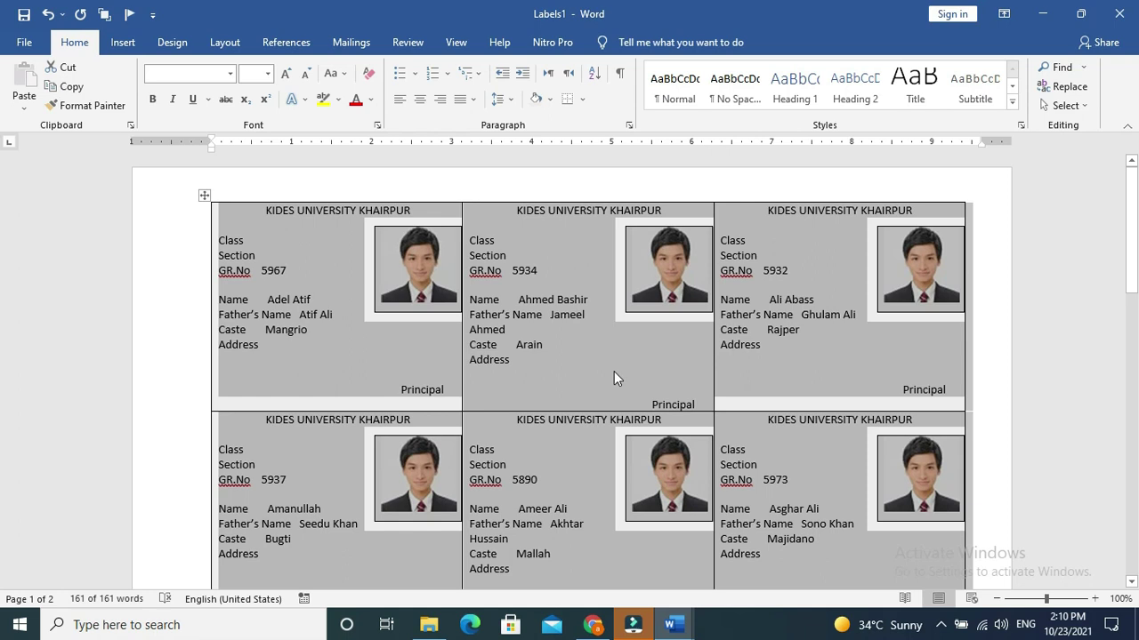
click(598, 377)
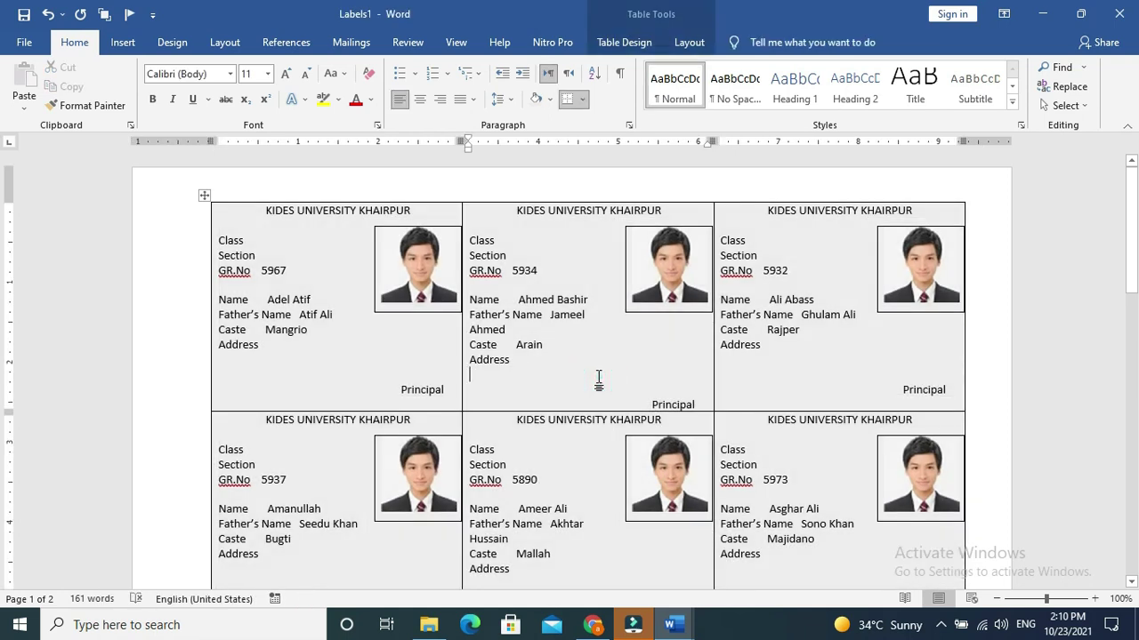